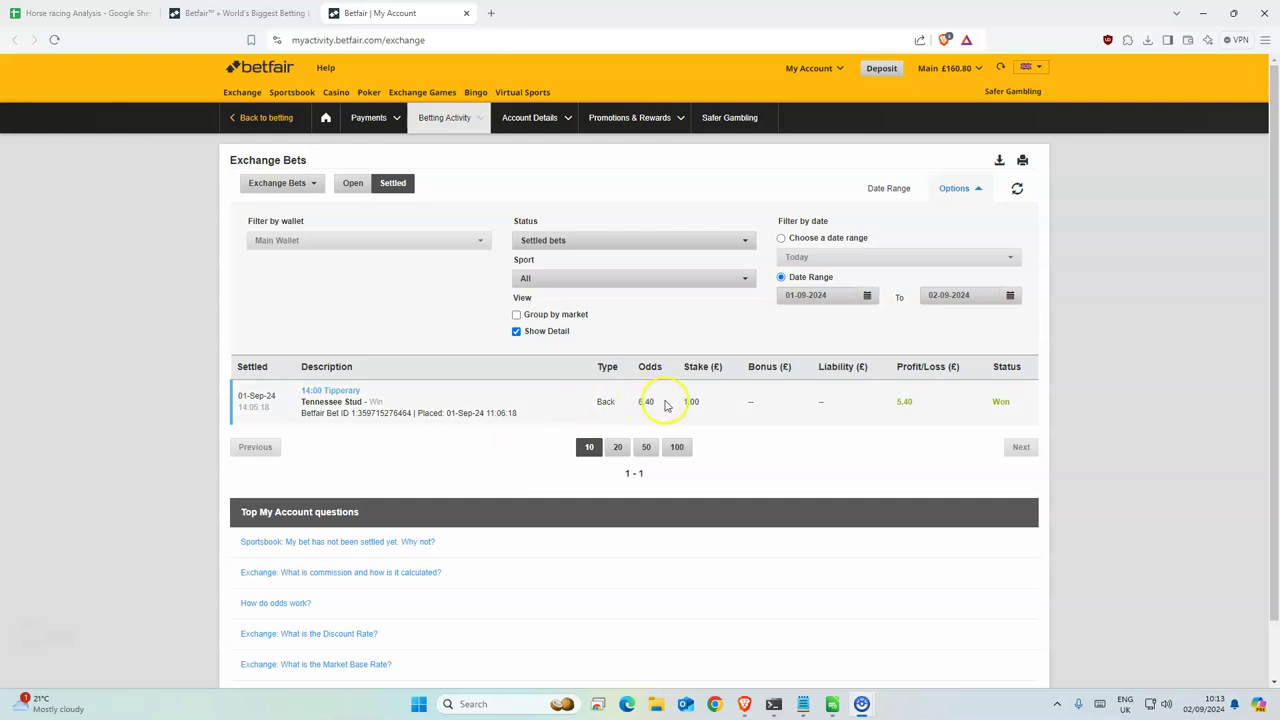
# Inspect the settled Tennessee Stud bet's 6.40 odds and profit in Exchange Bets
pyautogui.doubleClick(644, 401)
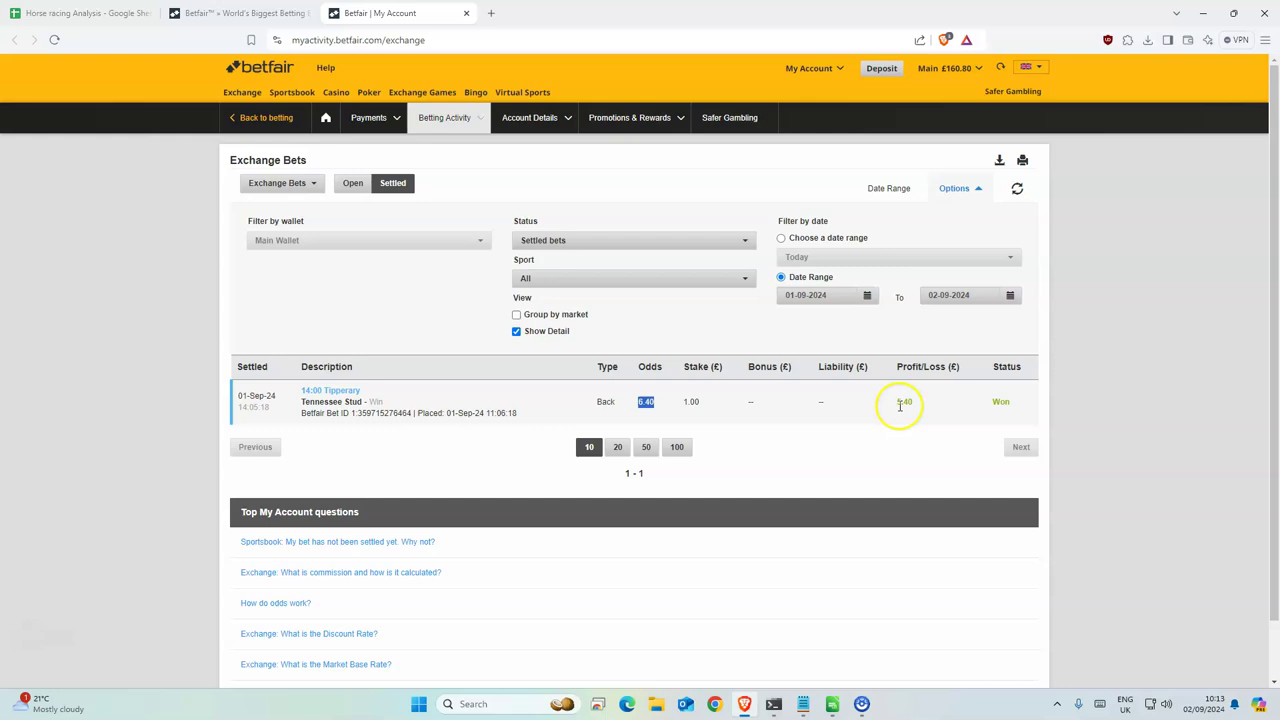
pyautogui.click(925, 423)
pyautogui.click(857, 457)
pyautogui.click(882, 393)
# Switch to the MergedDF.csv sheet of five picked horses and deselect its cells
pyautogui.click(186, 497)
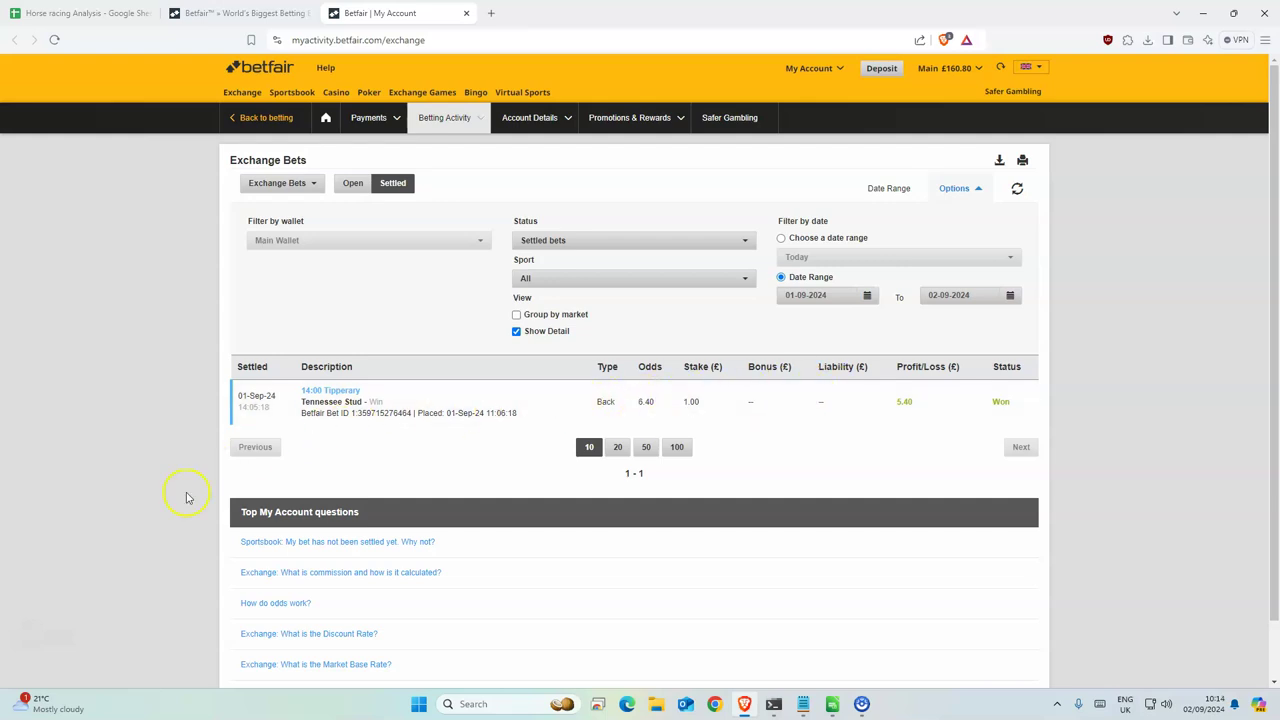
pyautogui.hotkey('alt', 'Tab')
pyautogui.click(472, 272)
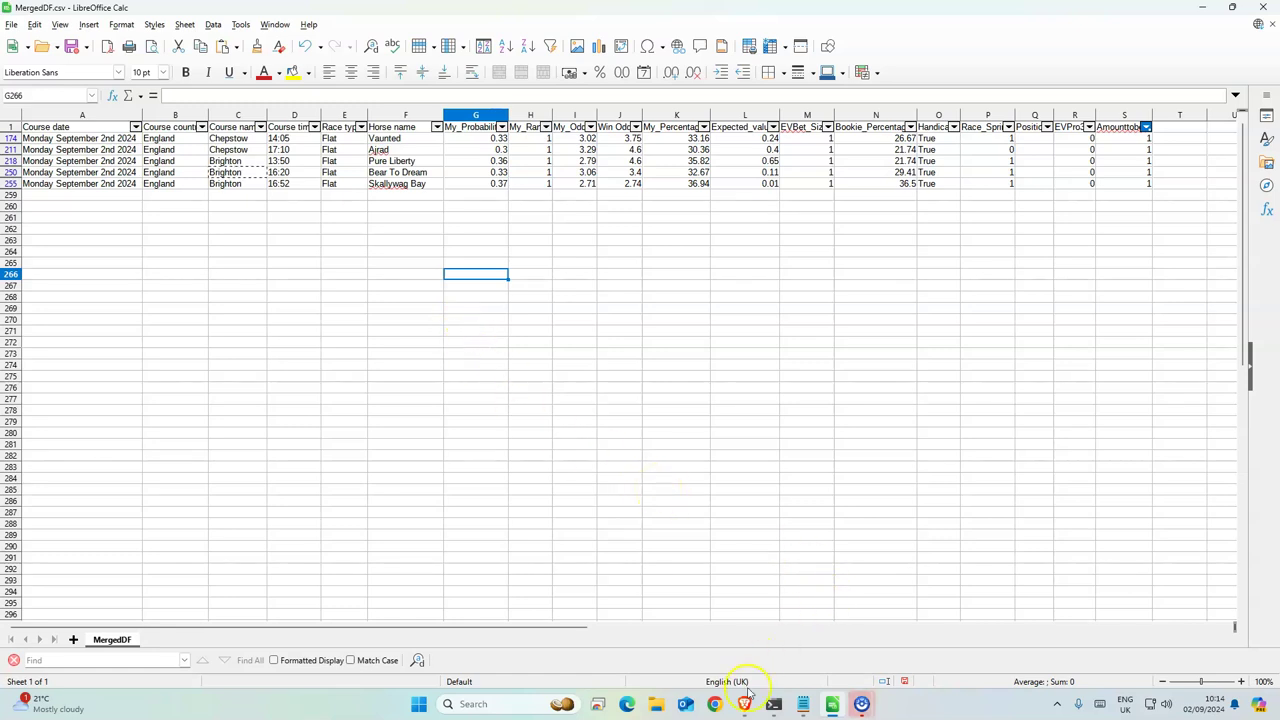
# Show the Horse racing Analysis 'Filters used' sheet and scroll through its df.loc rules
pyautogui.click(744, 704)
pyautogui.click(124, 8)
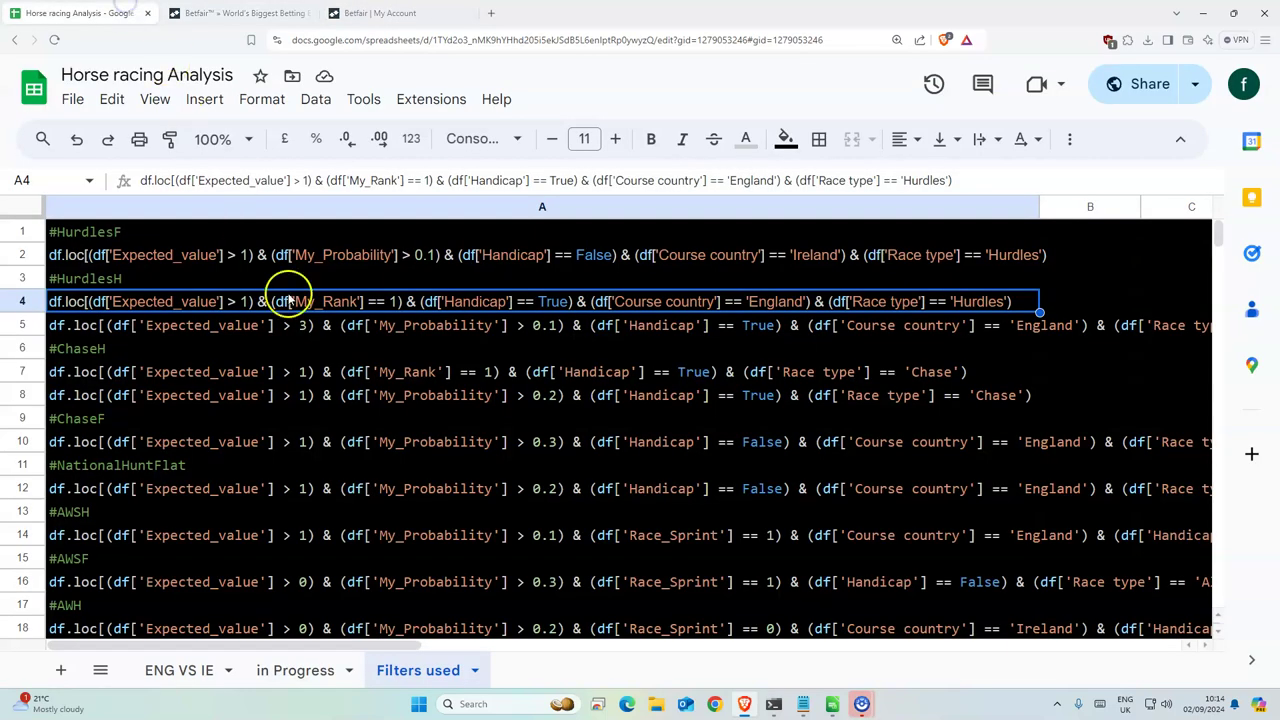
pyautogui.scroll(-3, 497, 472)
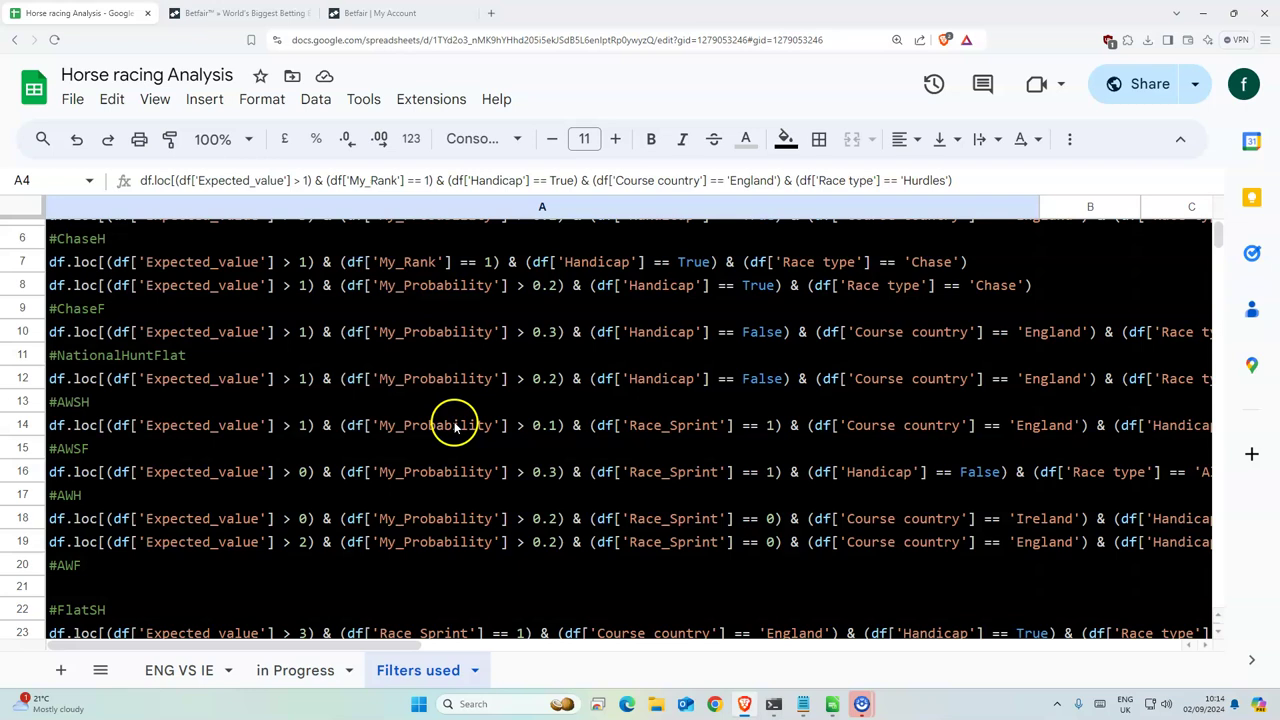
pyautogui.scroll(3, 454, 425)
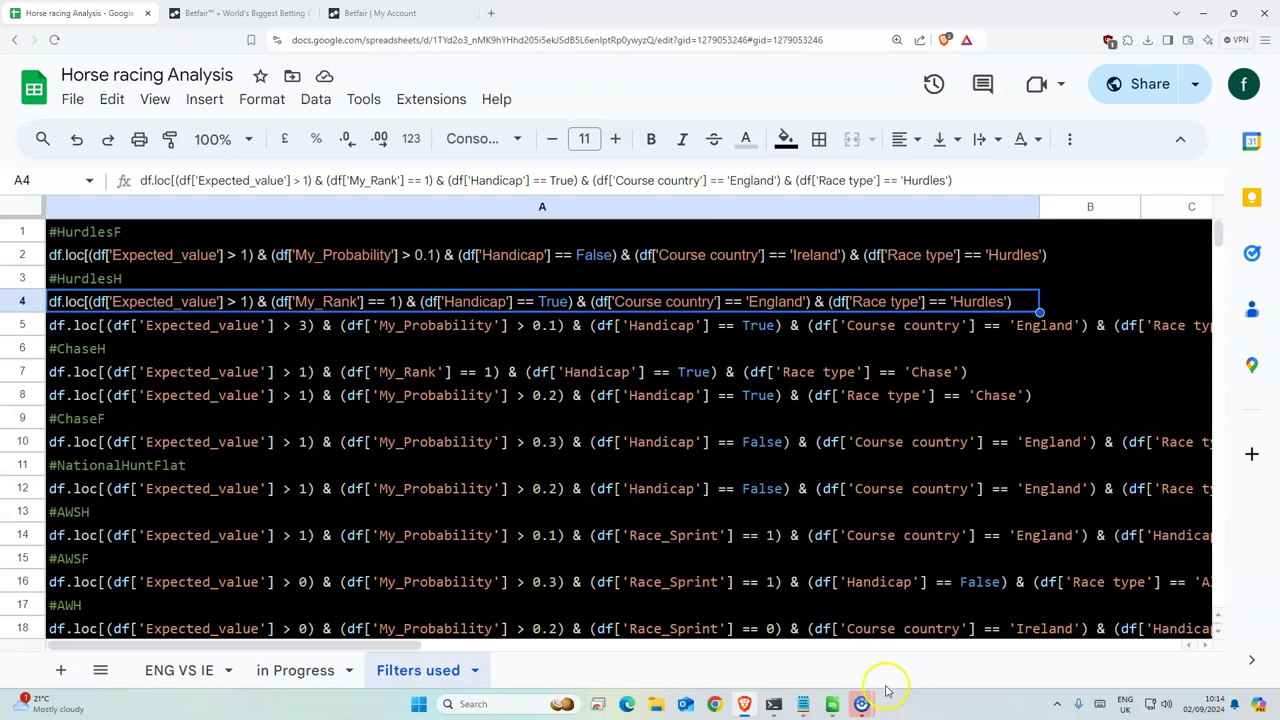
# Highlight the five picks' course names and Flat race types in MergedDF.csv
pyautogui.click(832, 704)
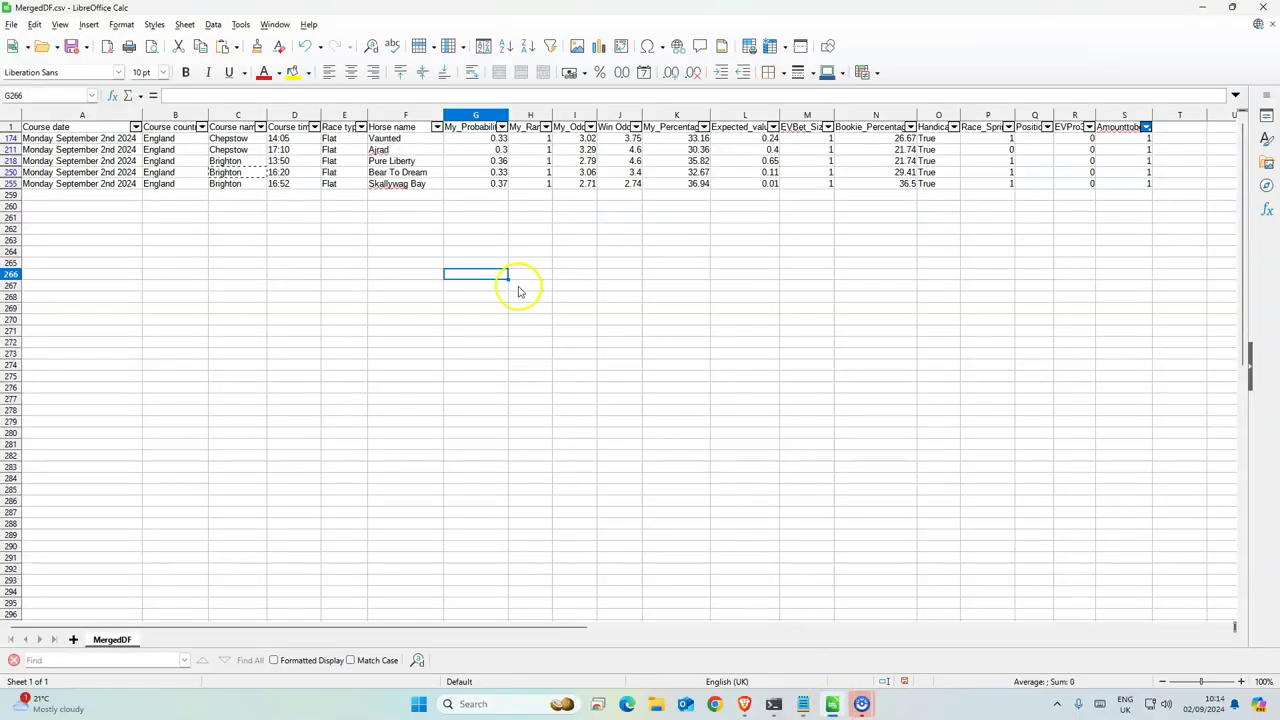
pyautogui.moveTo(236, 138); pyautogui.dragTo(243, 186)
pyautogui.click(352, 243)
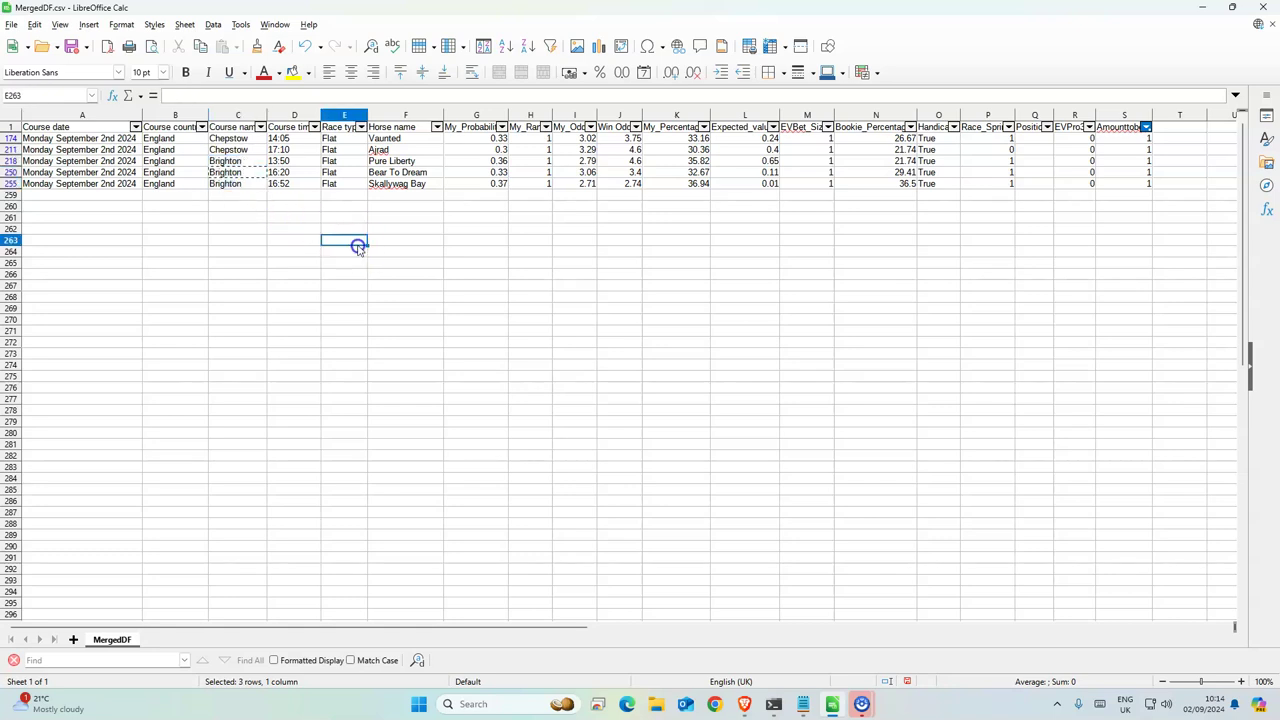
pyautogui.moveTo(335, 138); pyautogui.dragTo(343, 186)
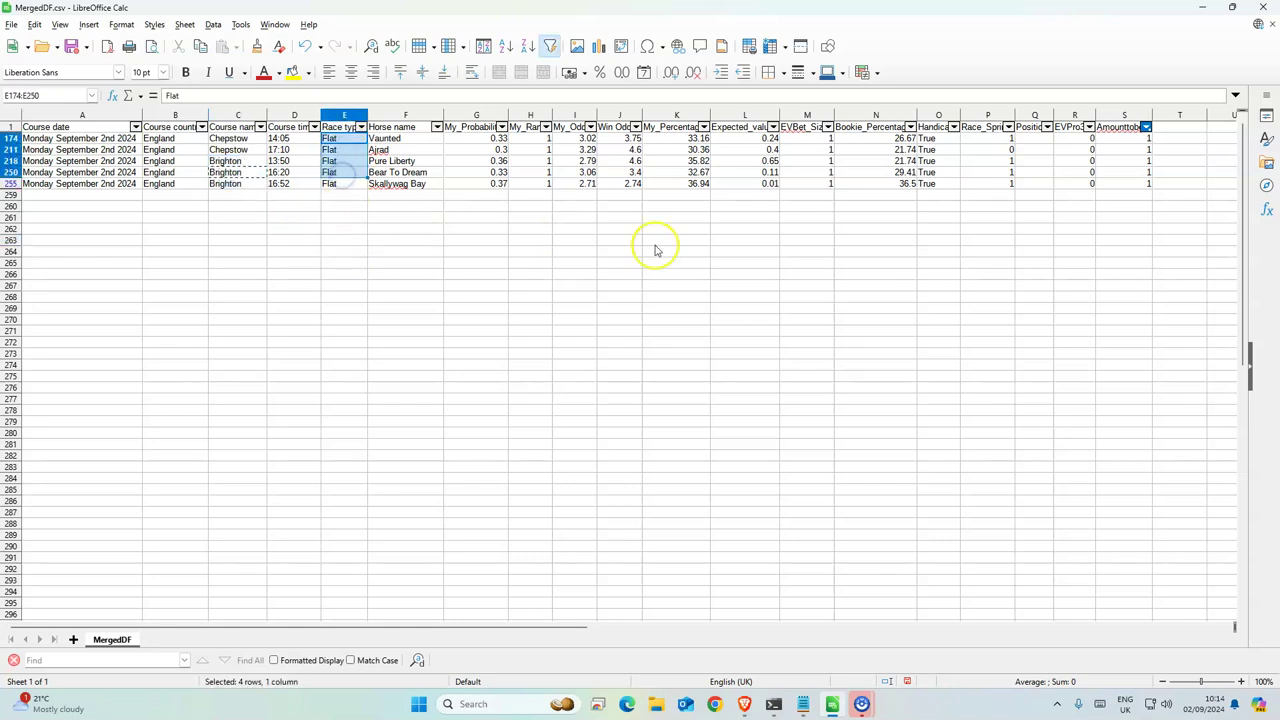
pyautogui.click(654, 245)
# Highlight the picks' Win Odds and My_Probability values, then dock Calc on the right half
pyautogui.moveTo(619, 138); pyautogui.dragTo(621, 187)
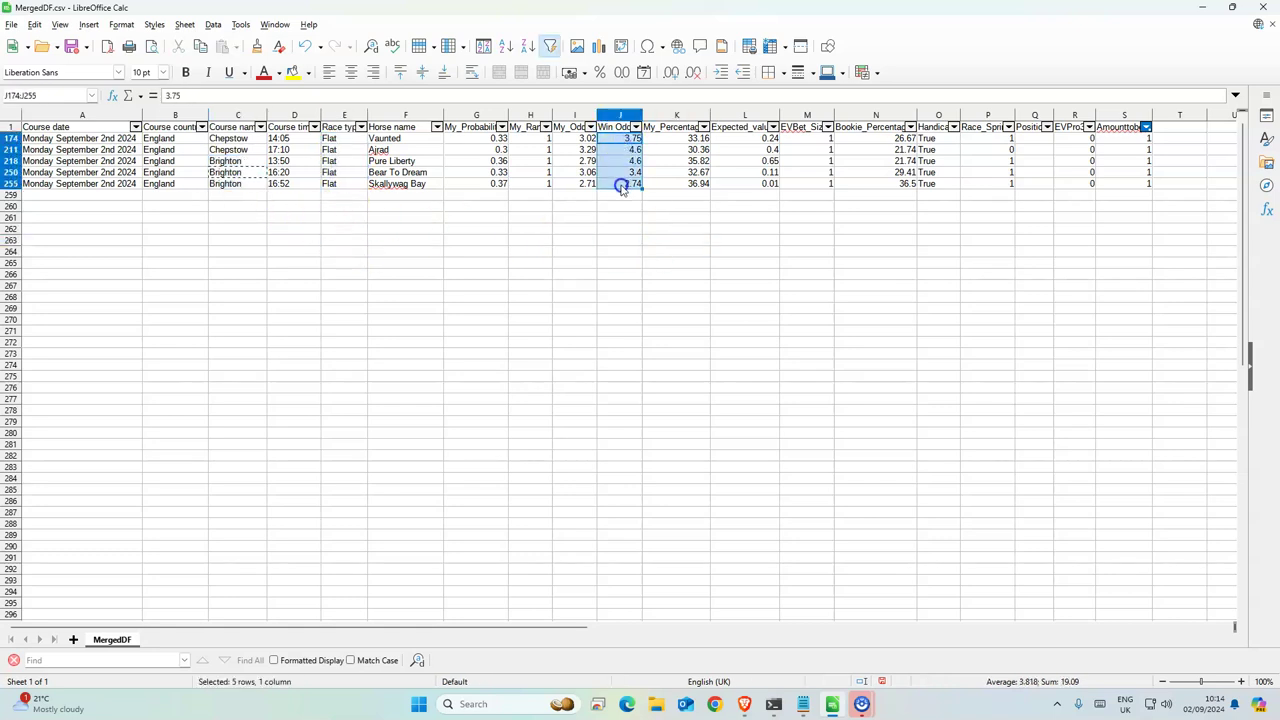
pyautogui.click(625, 255)
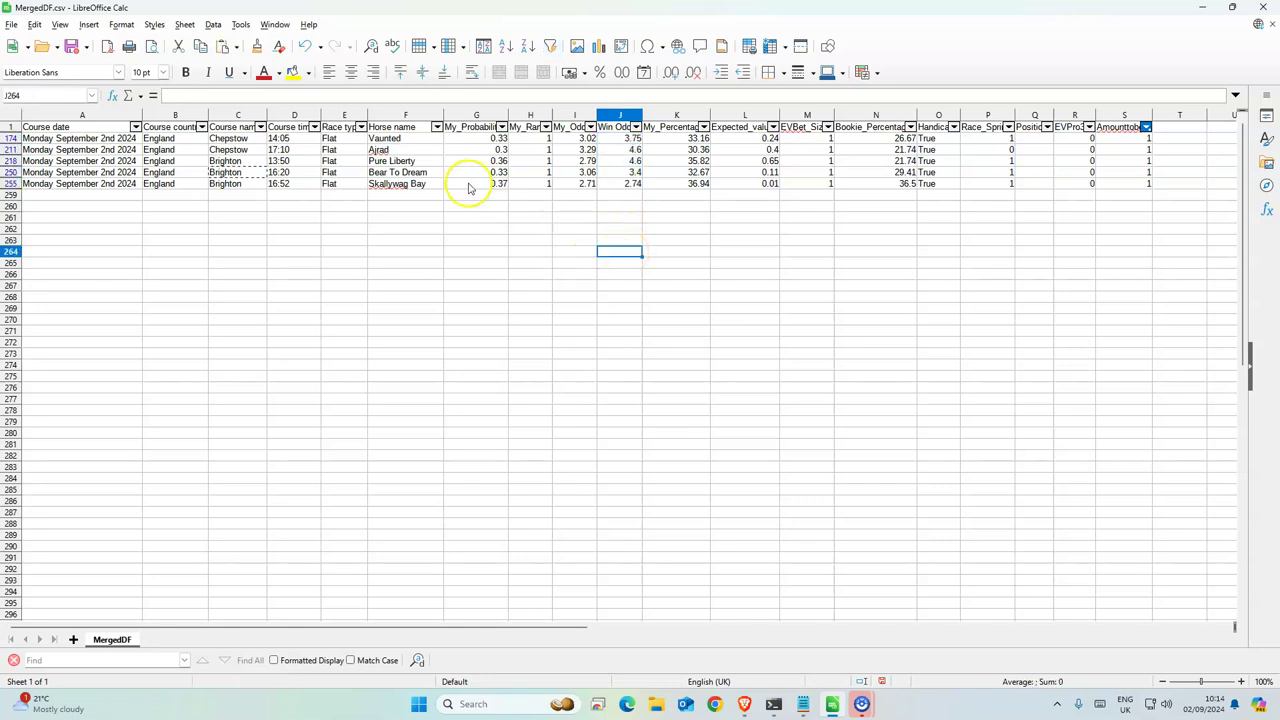
pyautogui.moveTo(474, 140); pyautogui.dragTo(472, 184)
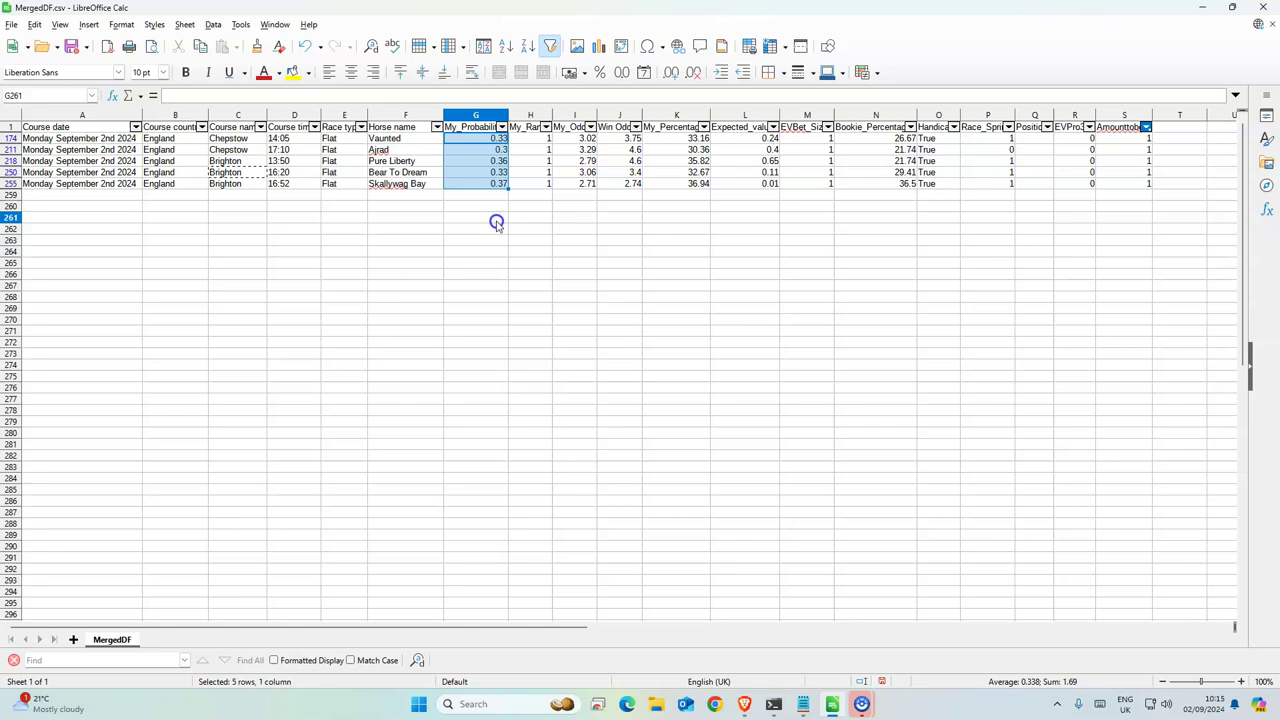
pyautogui.click(494, 218)
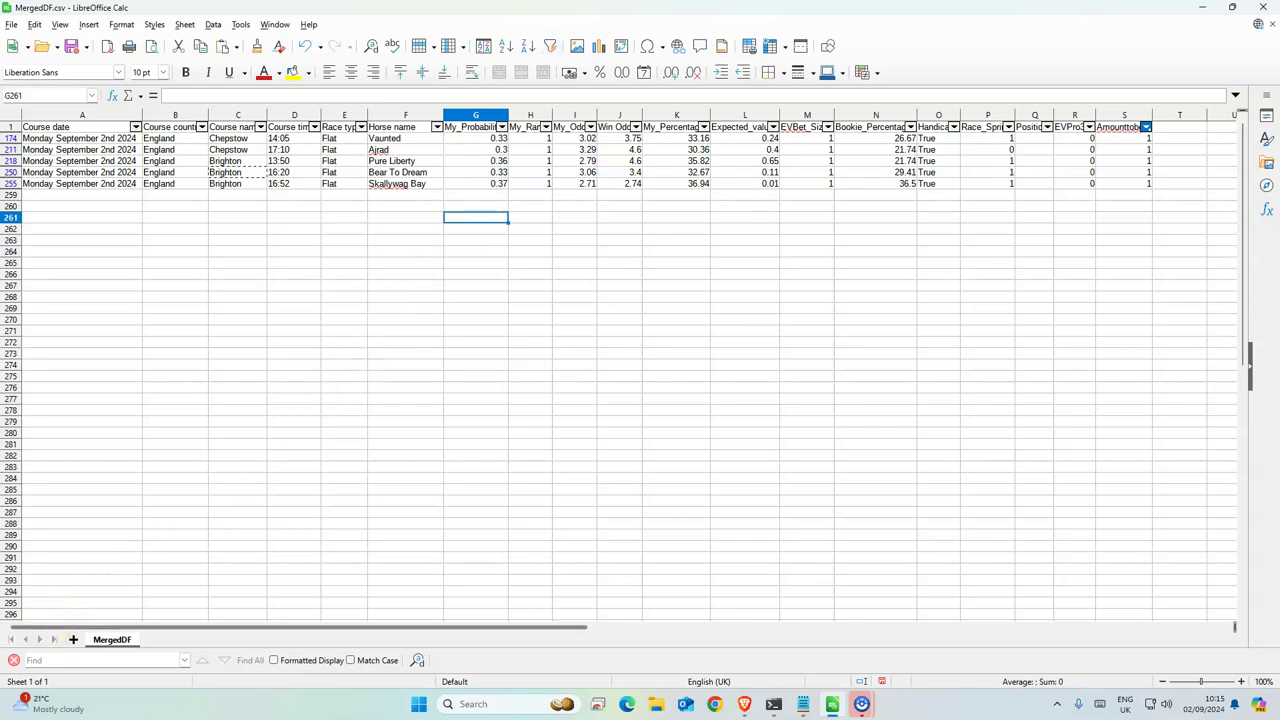
pyautogui.press('super+Down')
# Add a Vaunted back bet at 4.1 in 14:05 Chepstow; delete the sheet's My_Probability–My_Odds columns
pyautogui.click(325, 440)
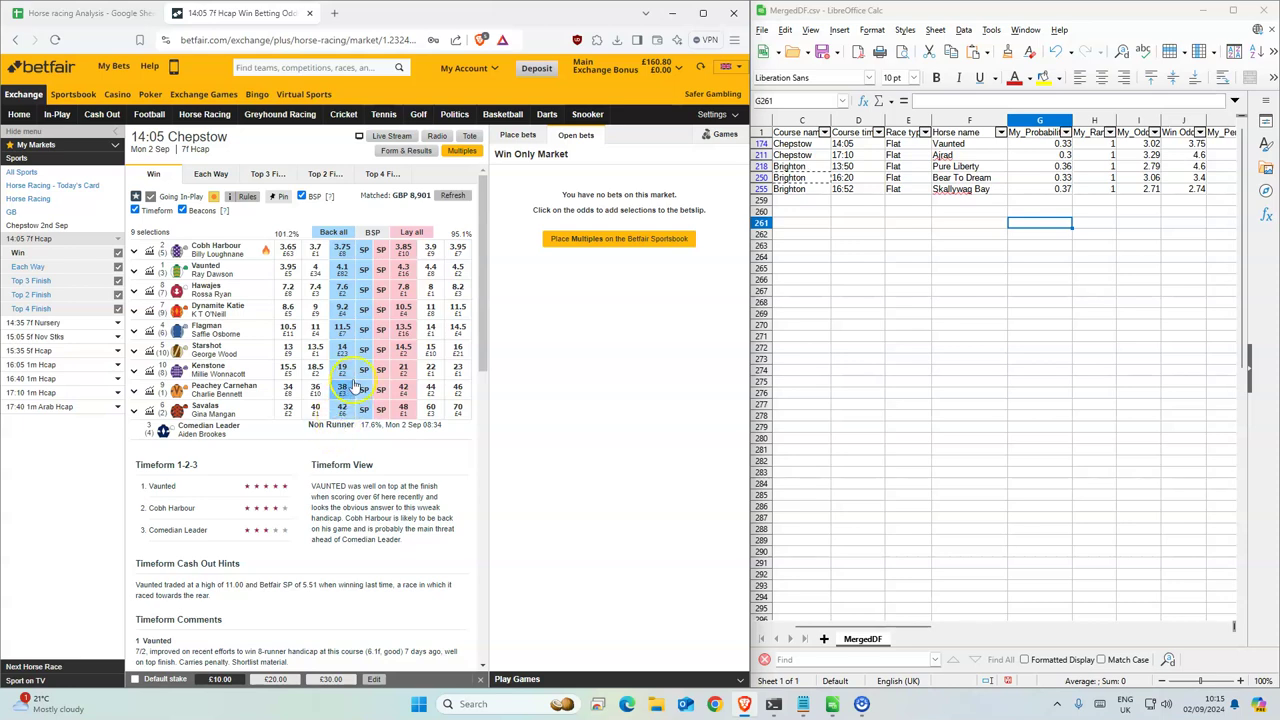
pyautogui.click(342, 268)
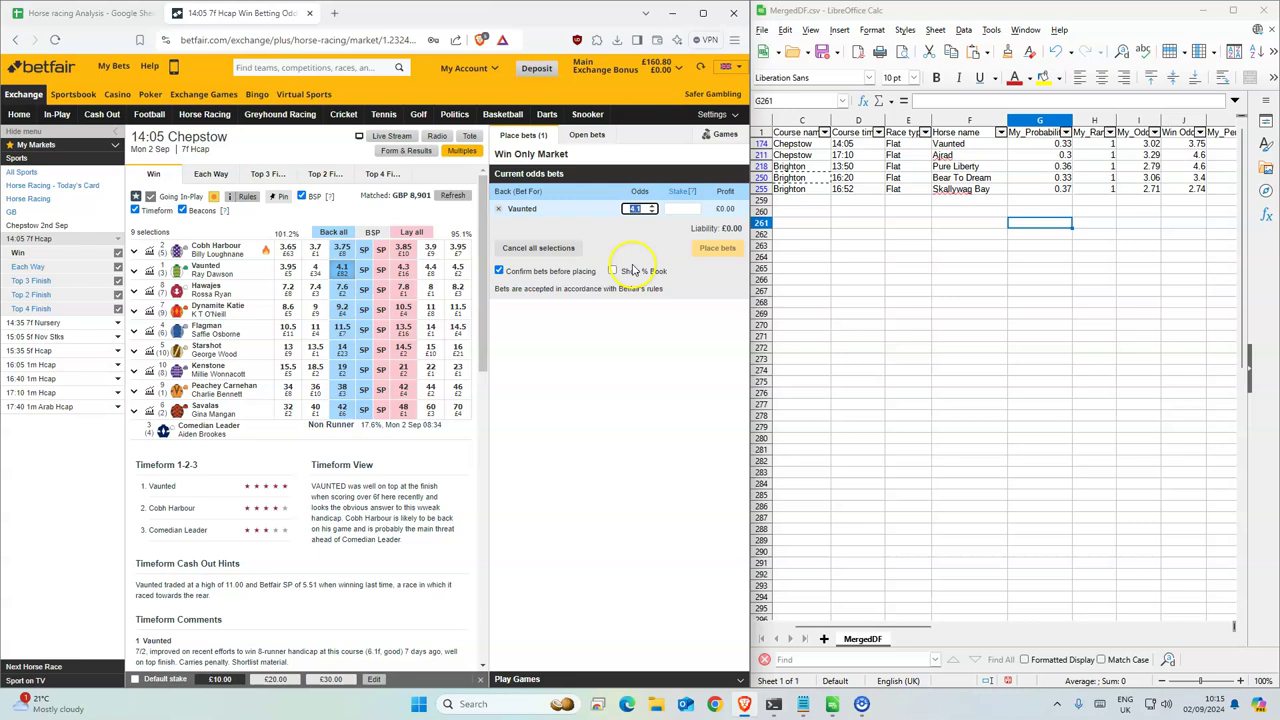
pyautogui.click(1185, 145)
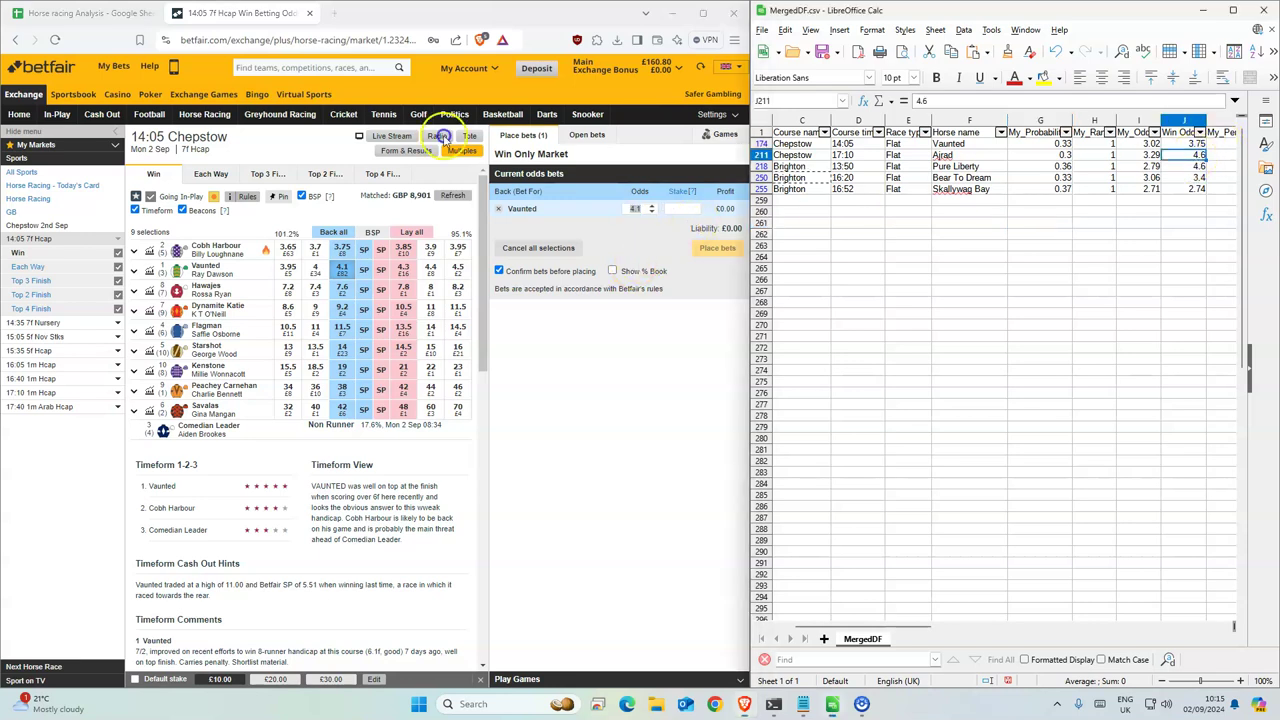
pyautogui.moveTo(1138, 121); pyautogui.dragTo(1036, 124)
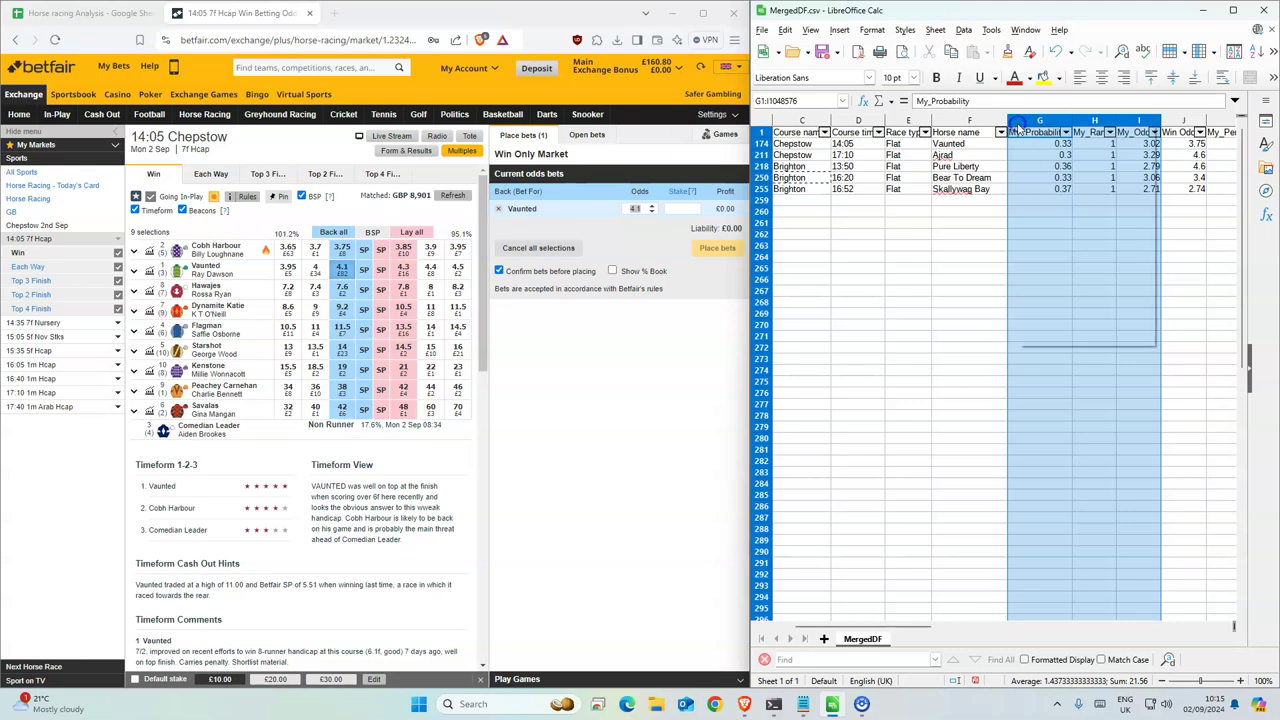
pyautogui.rightClick(1032, 128)
pyautogui.click(1055, 208)
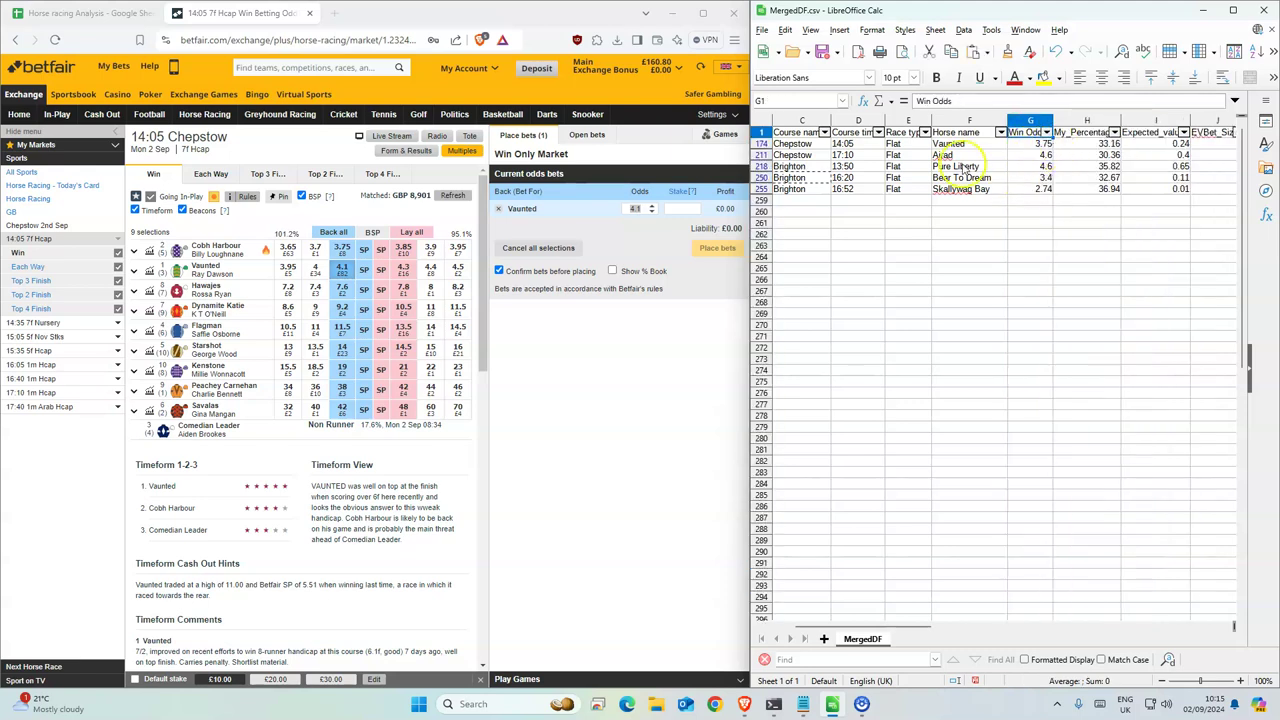
# Stake £1 on Vaunted at 4.1 and confirm the bet until it is matched
pyautogui.click(682, 208)
pyautogui.write('1')
pyautogui.click(720, 250)
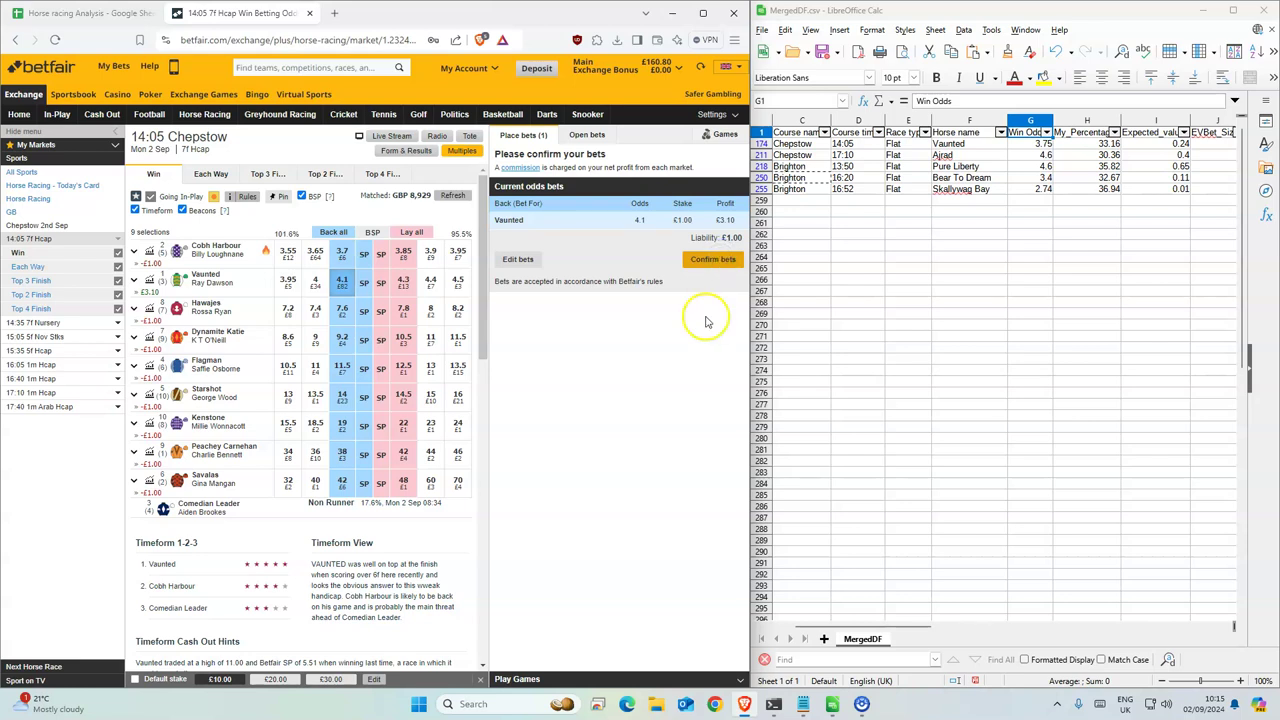
pyautogui.click(711, 261)
pyautogui.click(715, 254)
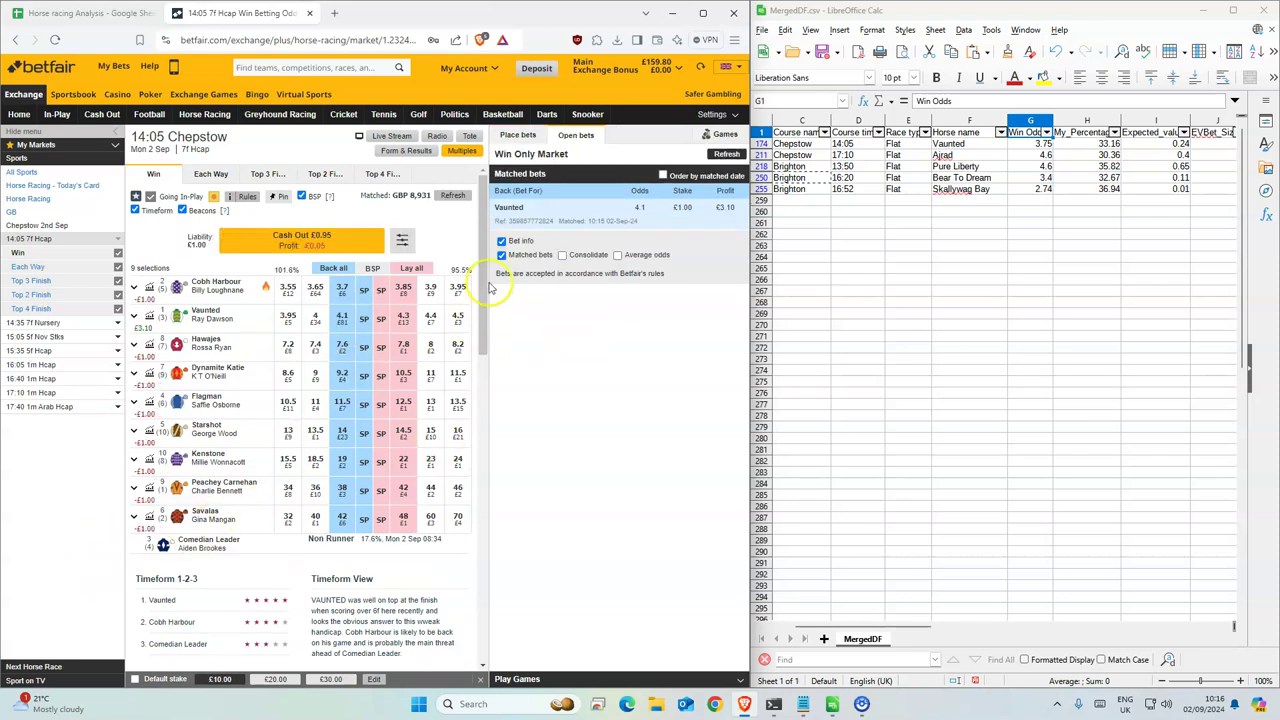
pyautogui.click(30, 393)
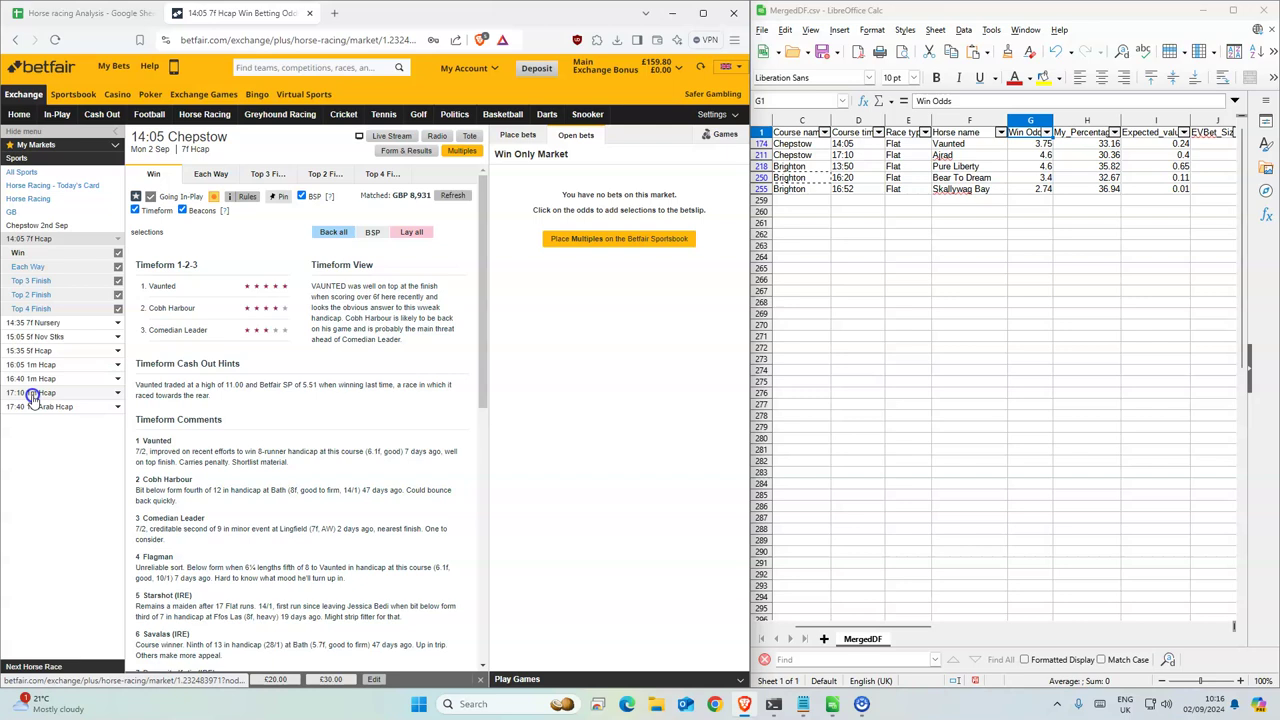
# Back Ajrad at 4.8 in 17:10 Chepstow with a £1 stake and confirm the bet
pyautogui.click(957, 156)
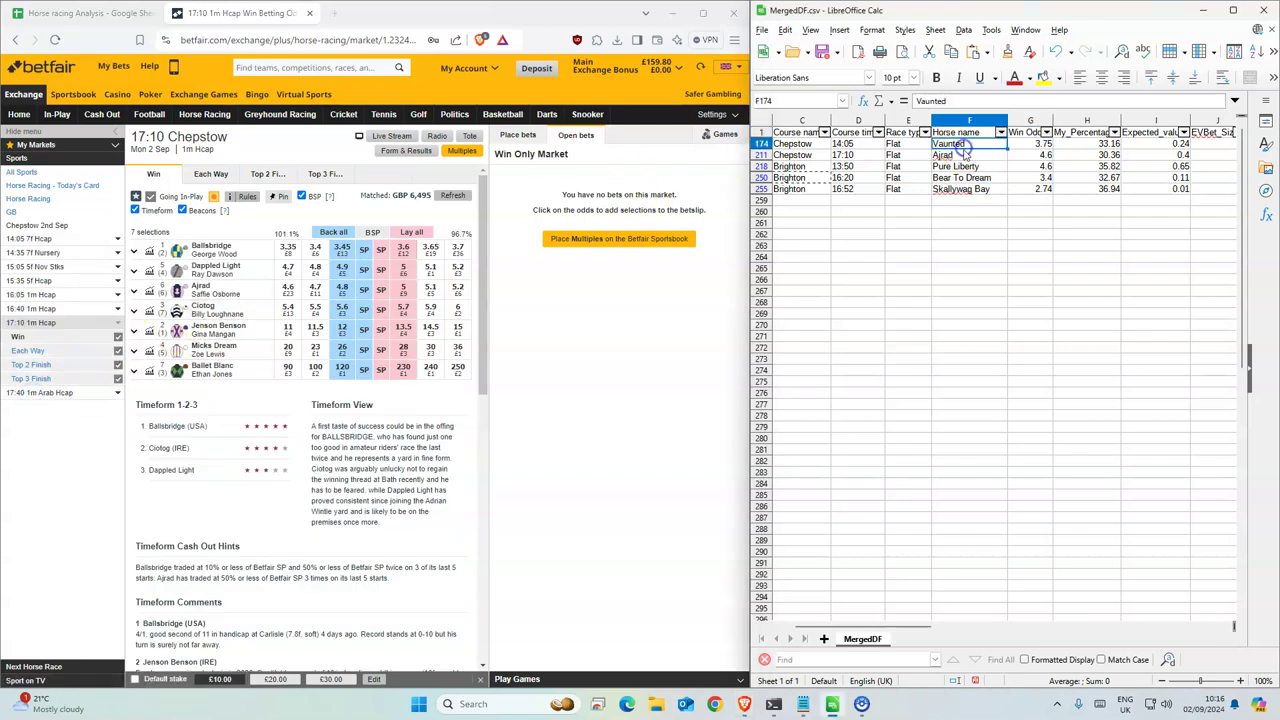
pyautogui.click(342, 289)
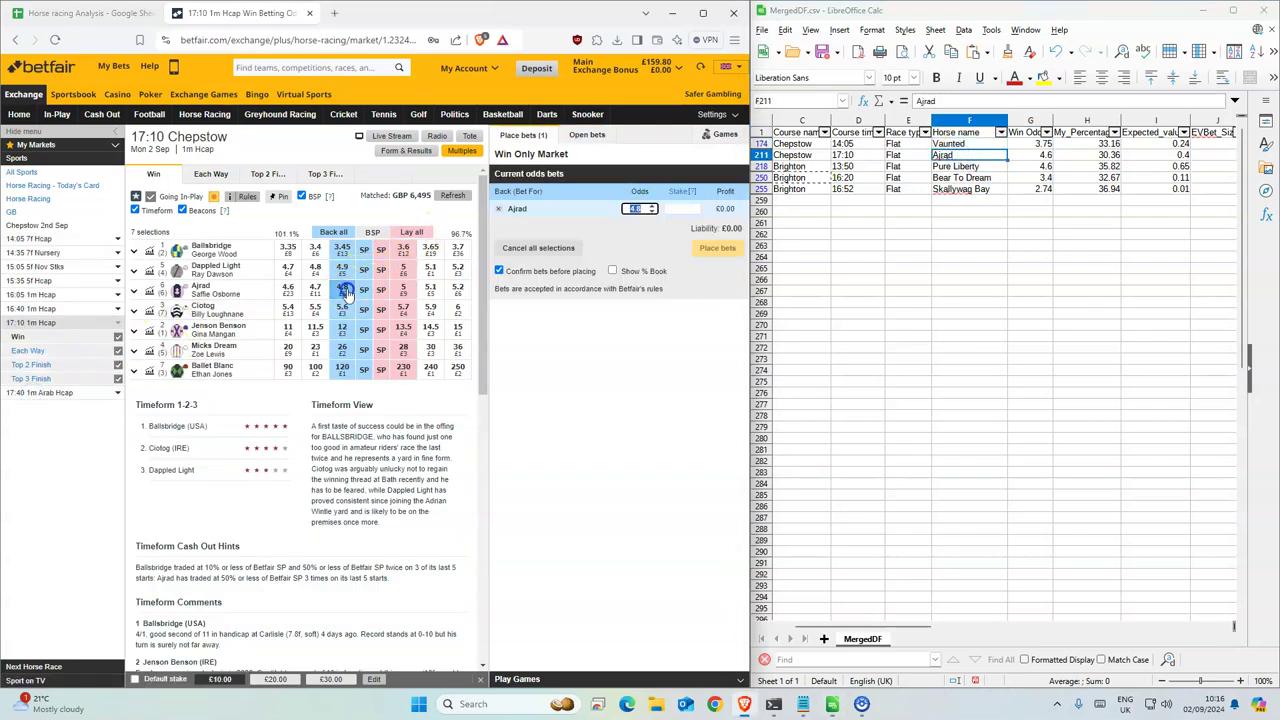
pyautogui.click(682, 208)
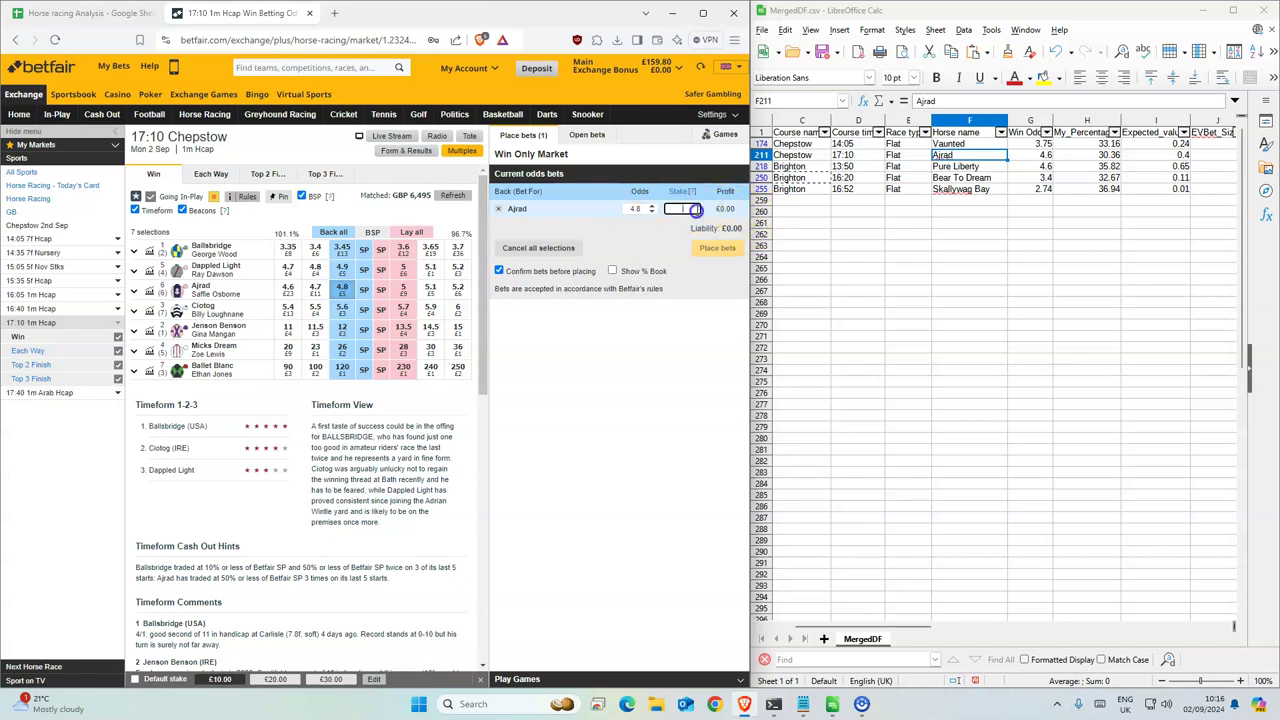
pyautogui.write('1')
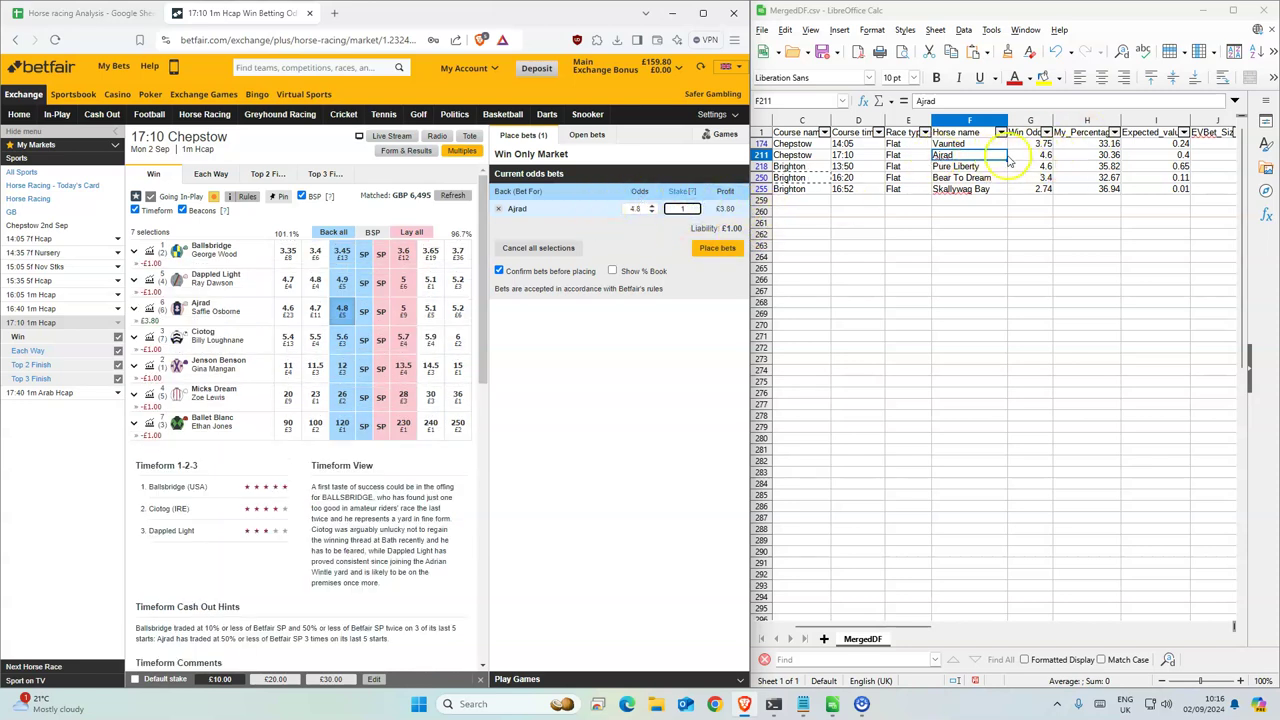
pyautogui.click(718, 249)
pyautogui.click(714, 260)
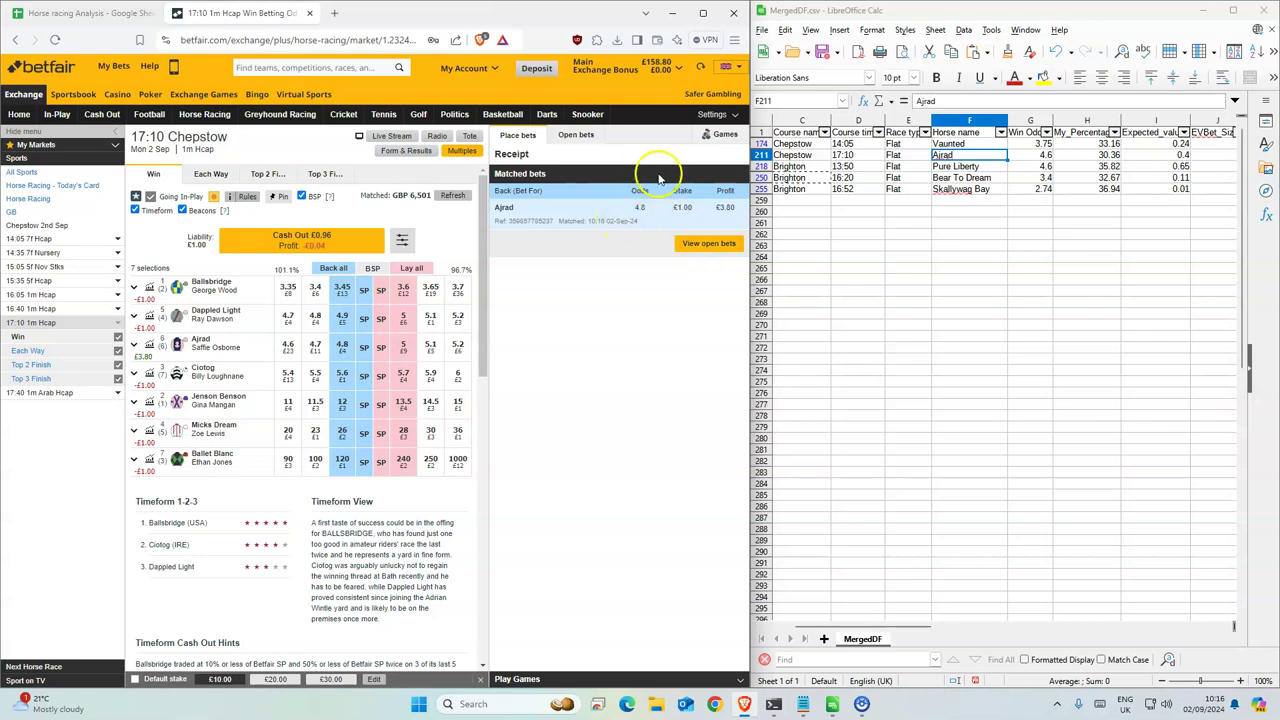
# Mark Pure Liberty as the next pick and open the 13:50 Brighton win market
pyautogui.click(955, 166)
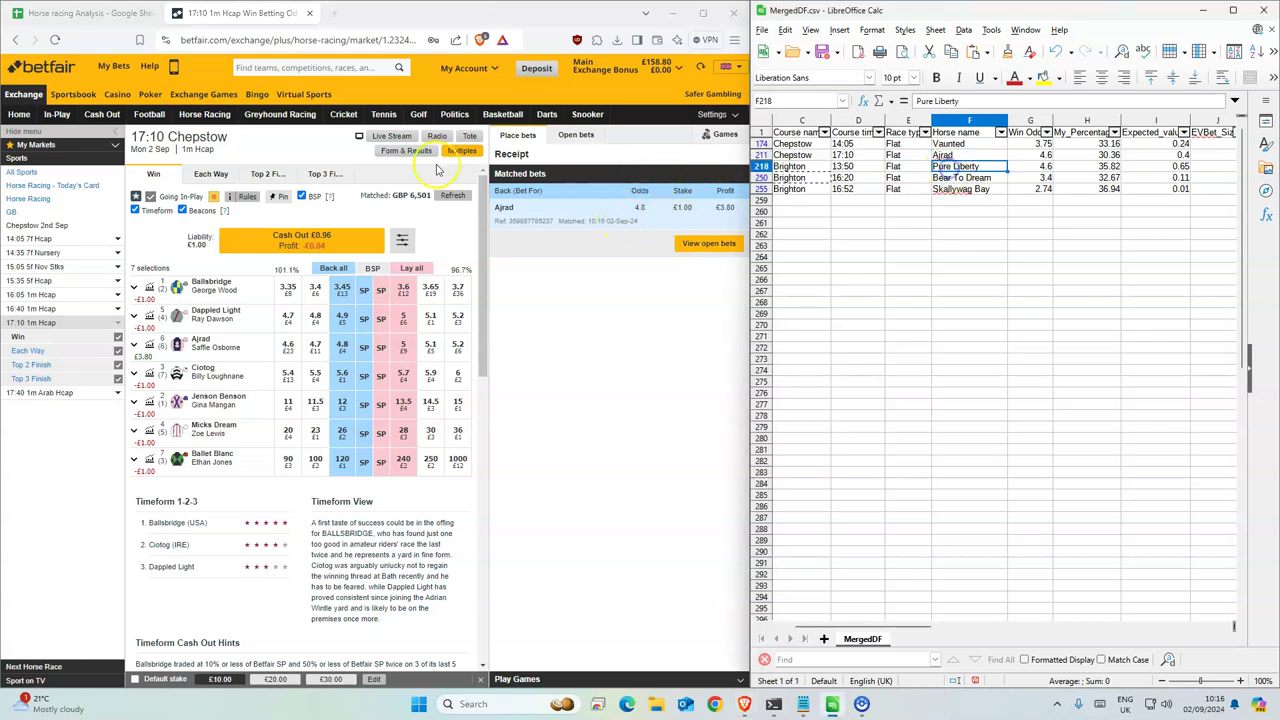
pyautogui.click(208, 115)
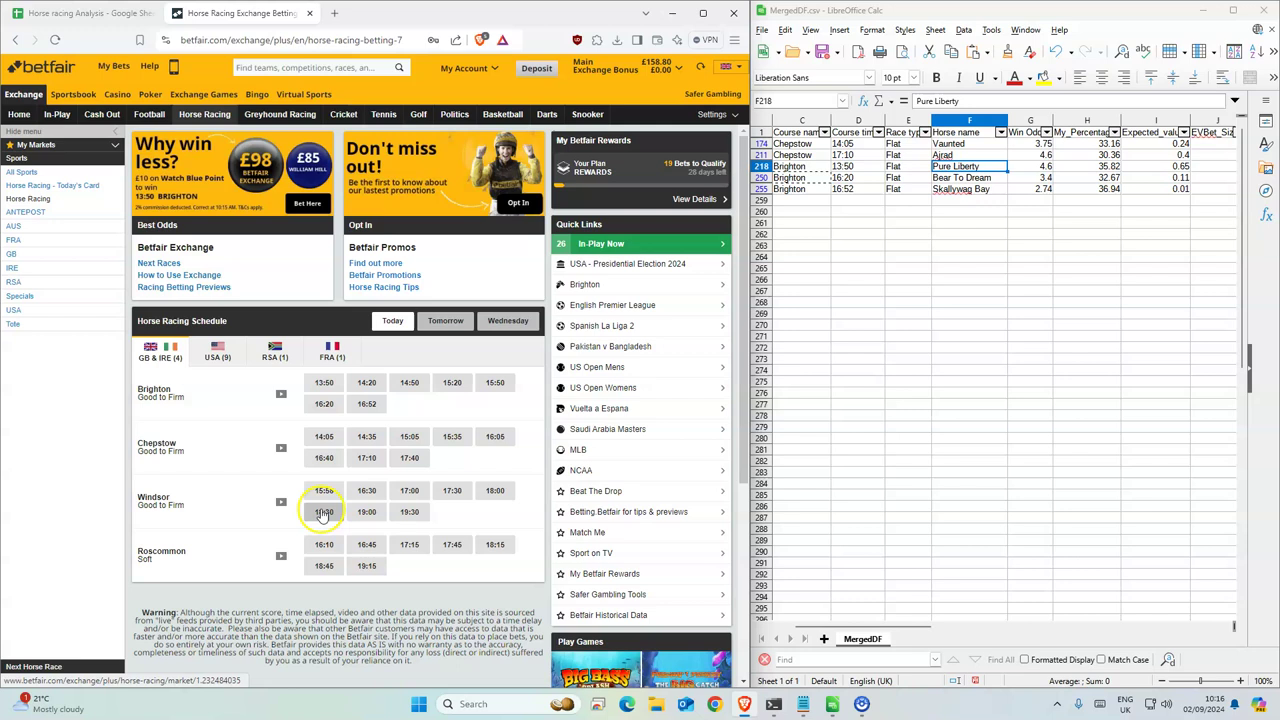
pyautogui.click(326, 381)
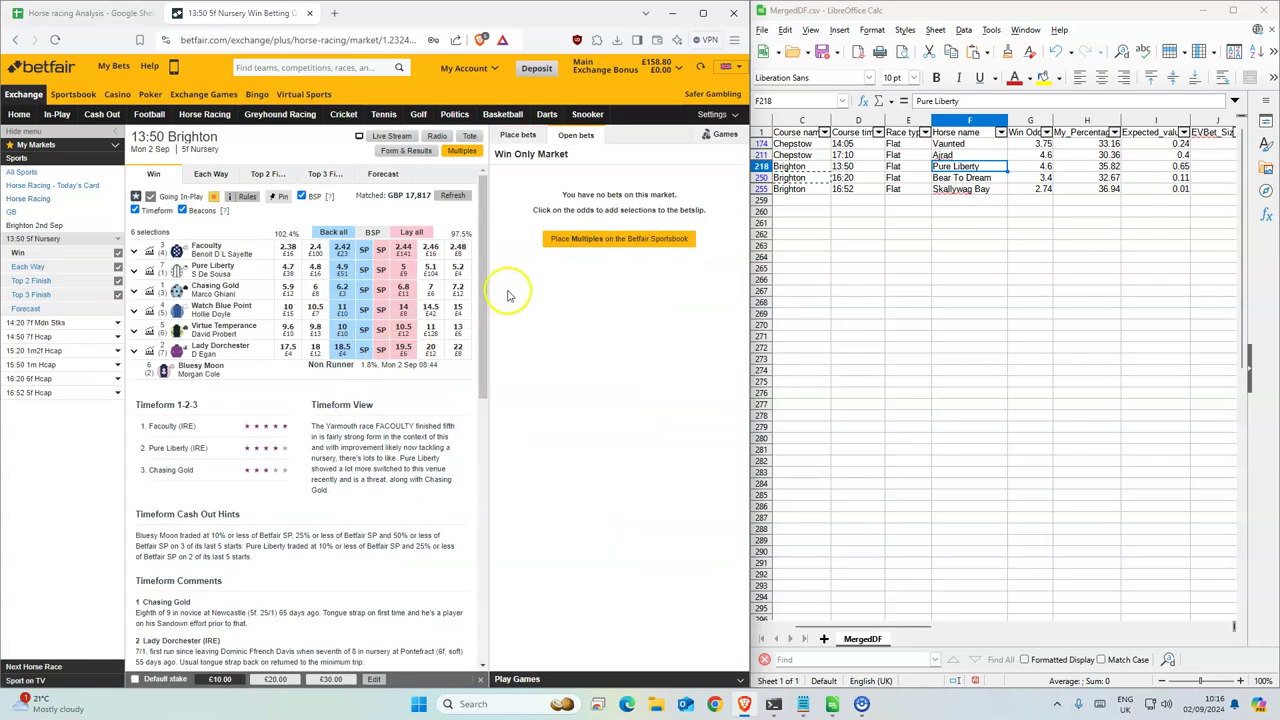
# Add Pure Liberty at 4.9 to the betslip, stake £1 and confirm the bet
pyautogui.click(341, 270)
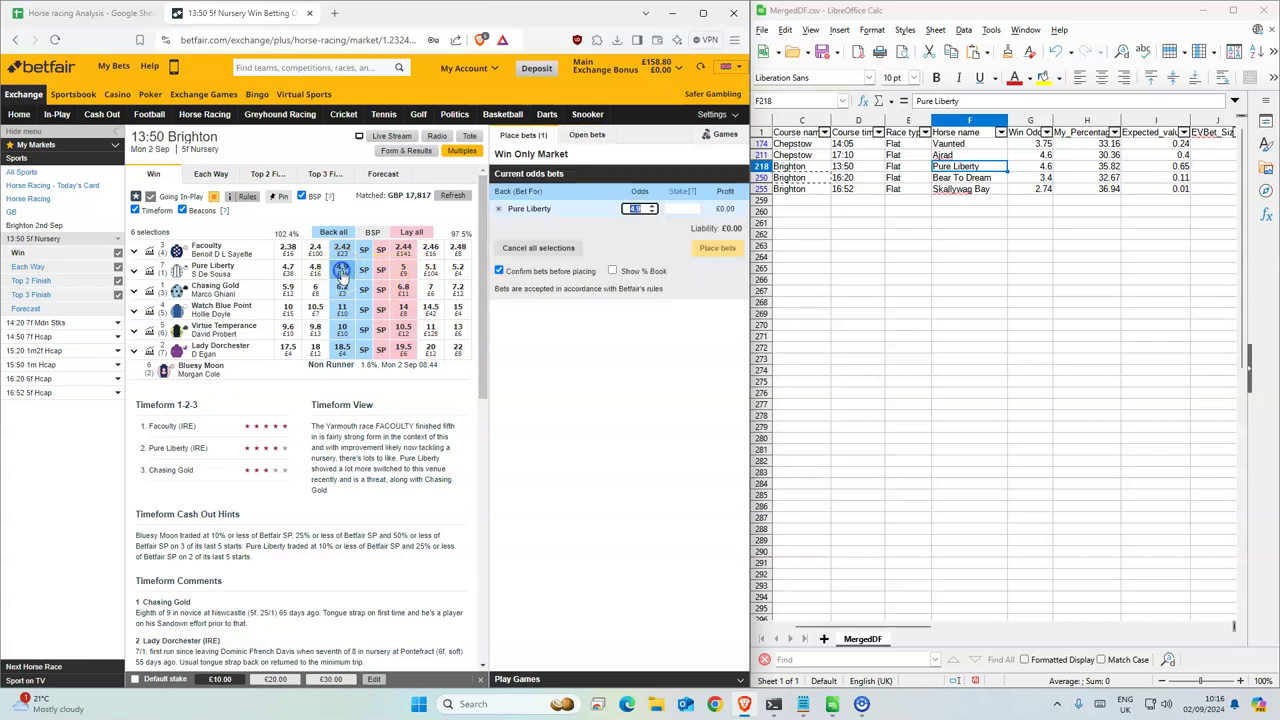
pyautogui.click(686, 208)
pyautogui.write('1')
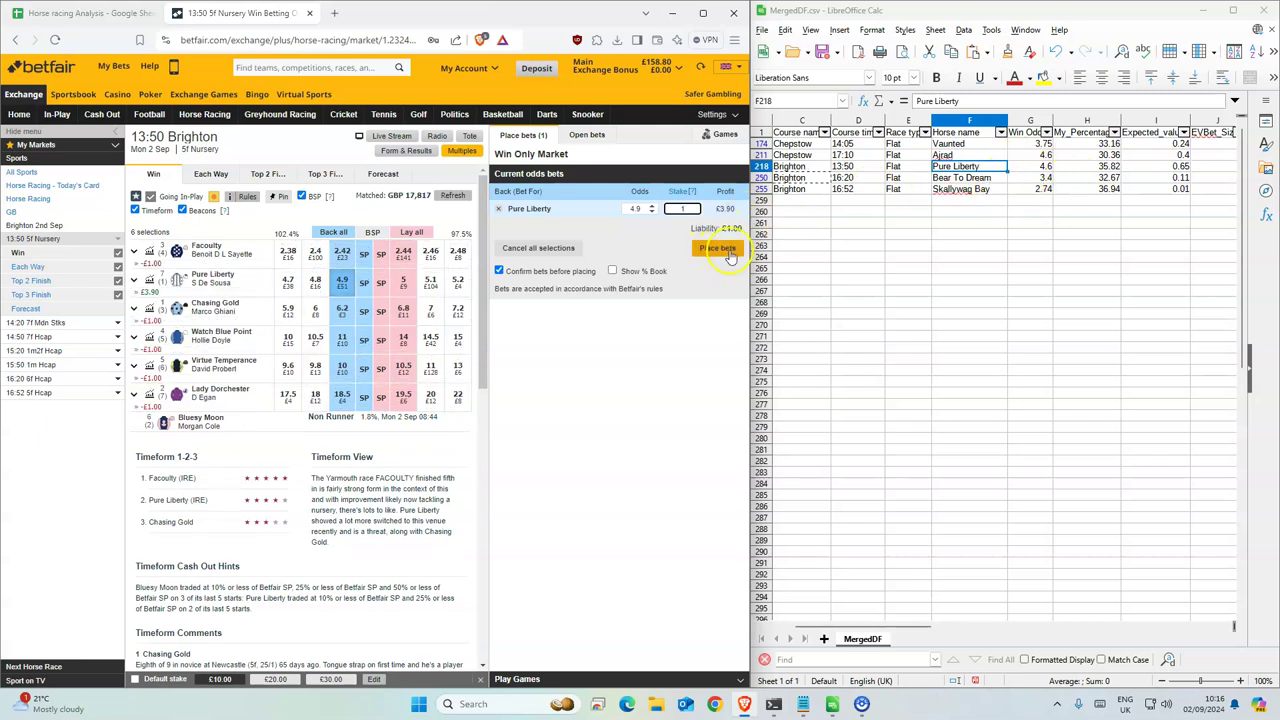
pyautogui.click(728, 254)
pyautogui.click(720, 257)
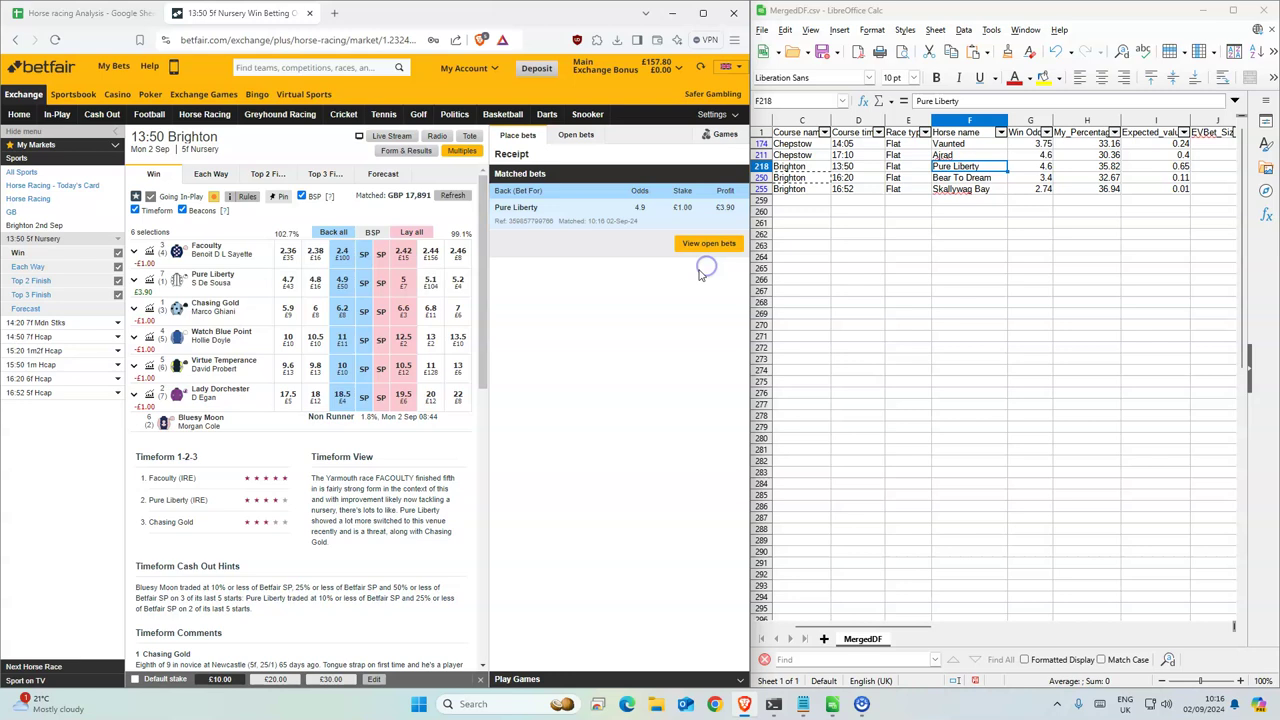
pyautogui.click(966, 178)
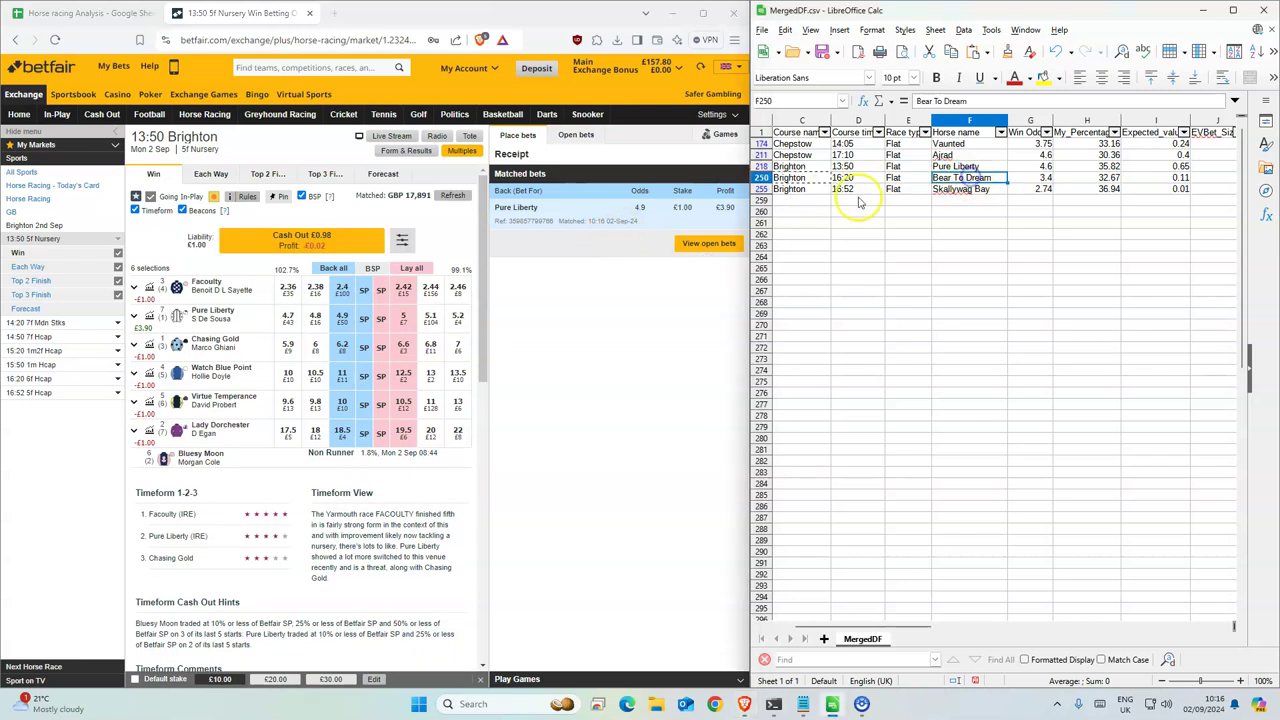
# Open the 16:20 Brighton 6f Hcap and back Bear To Dream at 3.6 for £1, confirmed
pyautogui.click(24, 380)
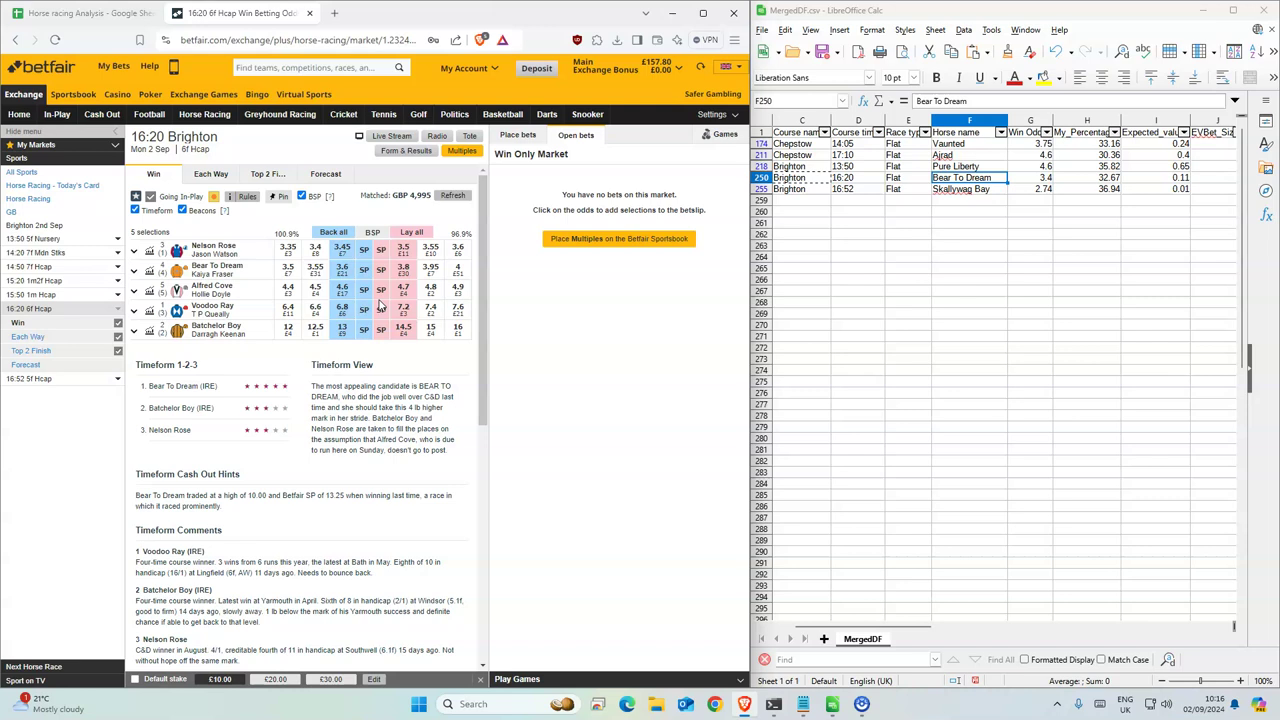
pyautogui.click(342, 270)
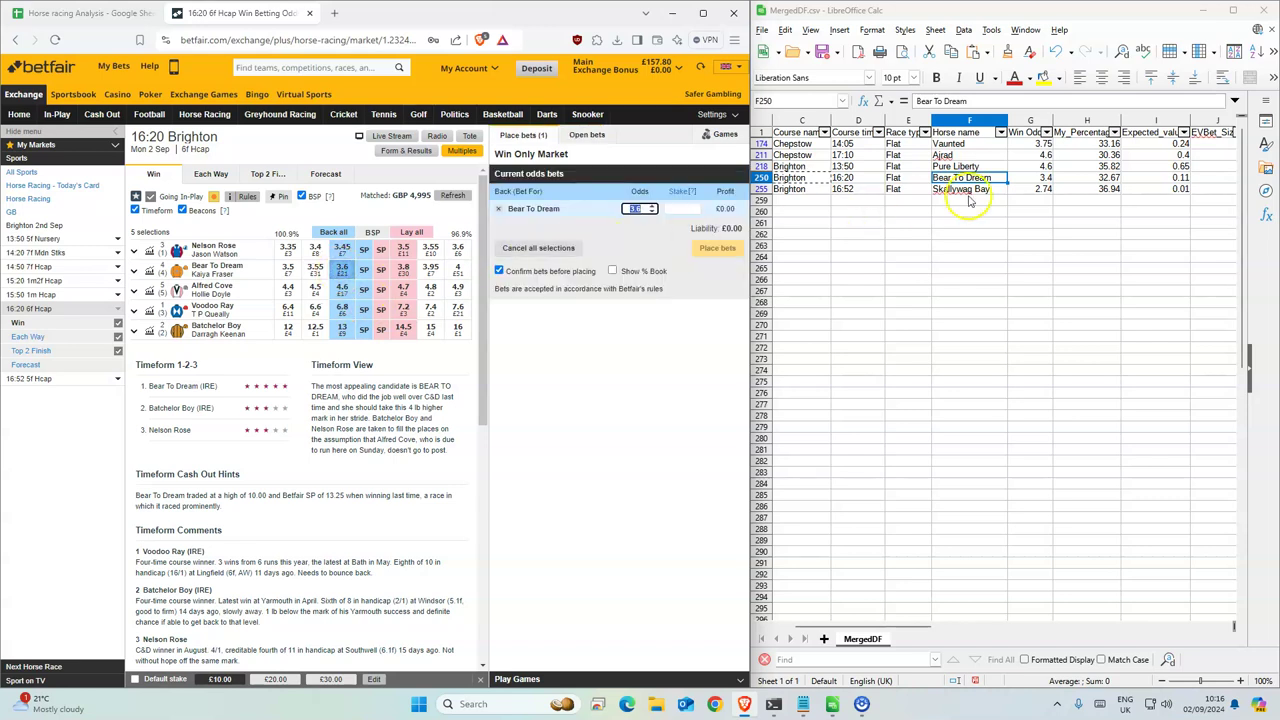
pyautogui.click(1040, 177)
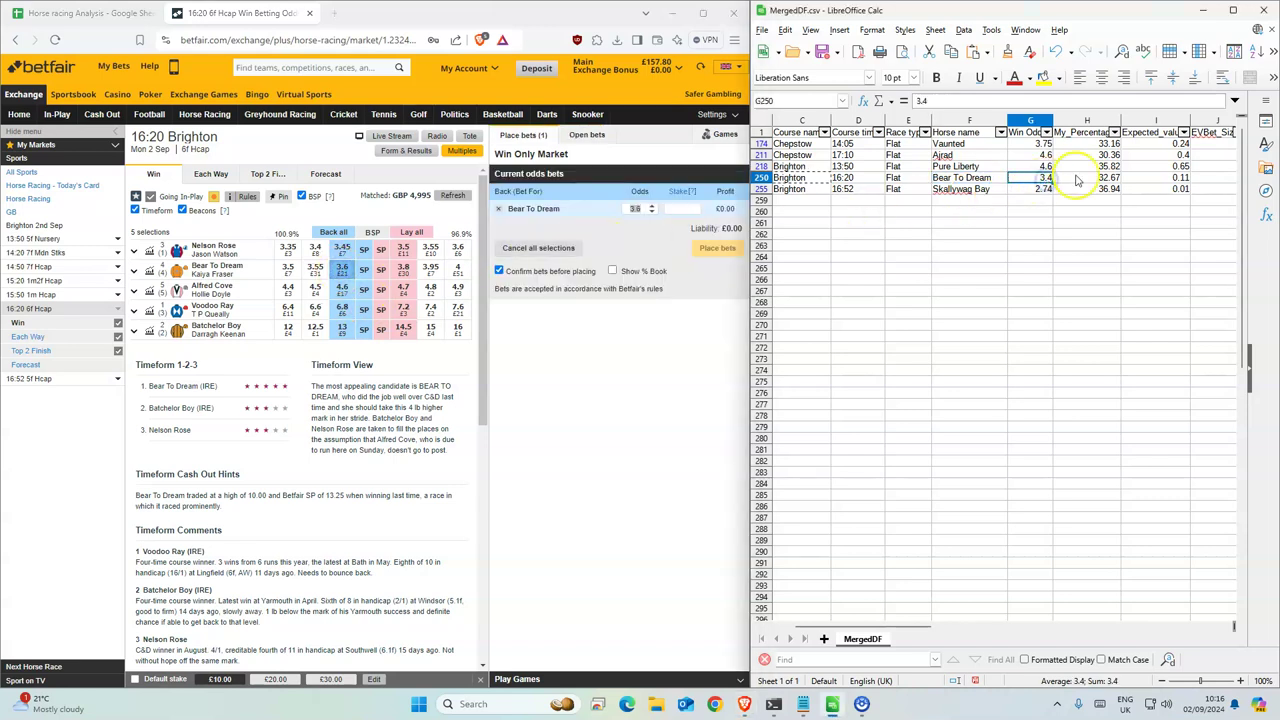
pyautogui.click(683, 208)
pyautogui.write('1')
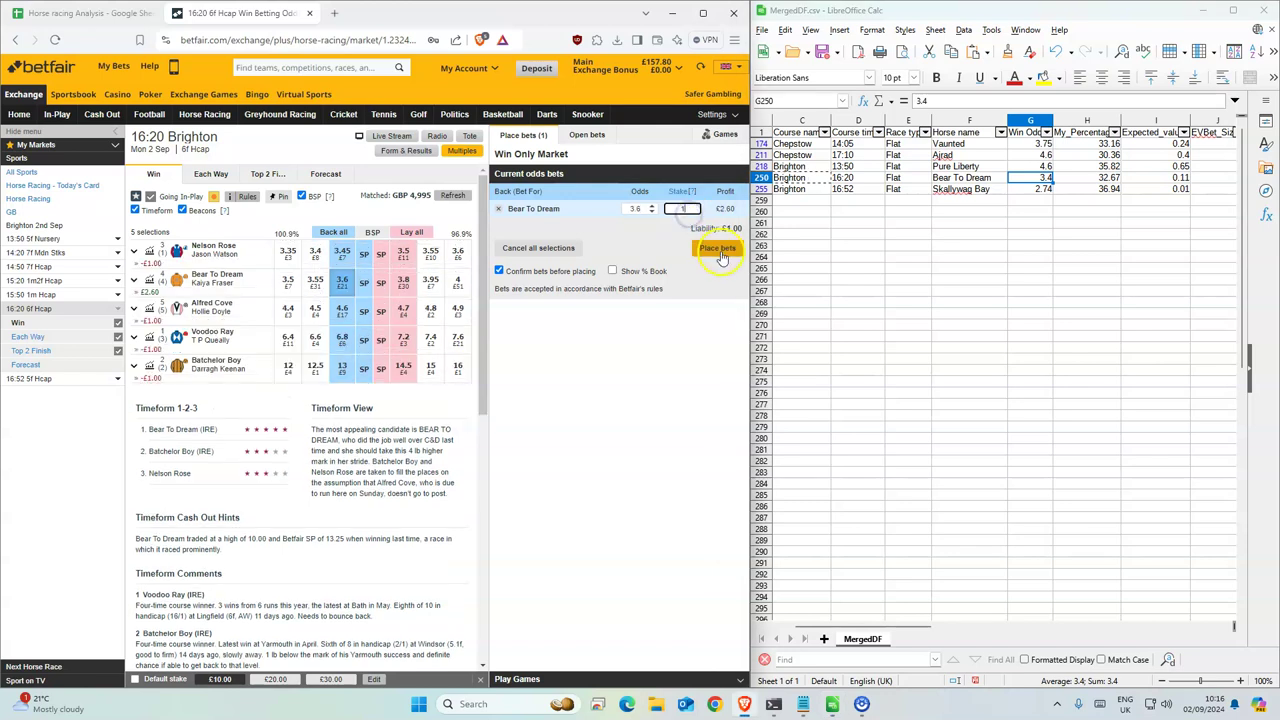
pyautogui.click(718, 248)
pyautogui.click(719, 258)
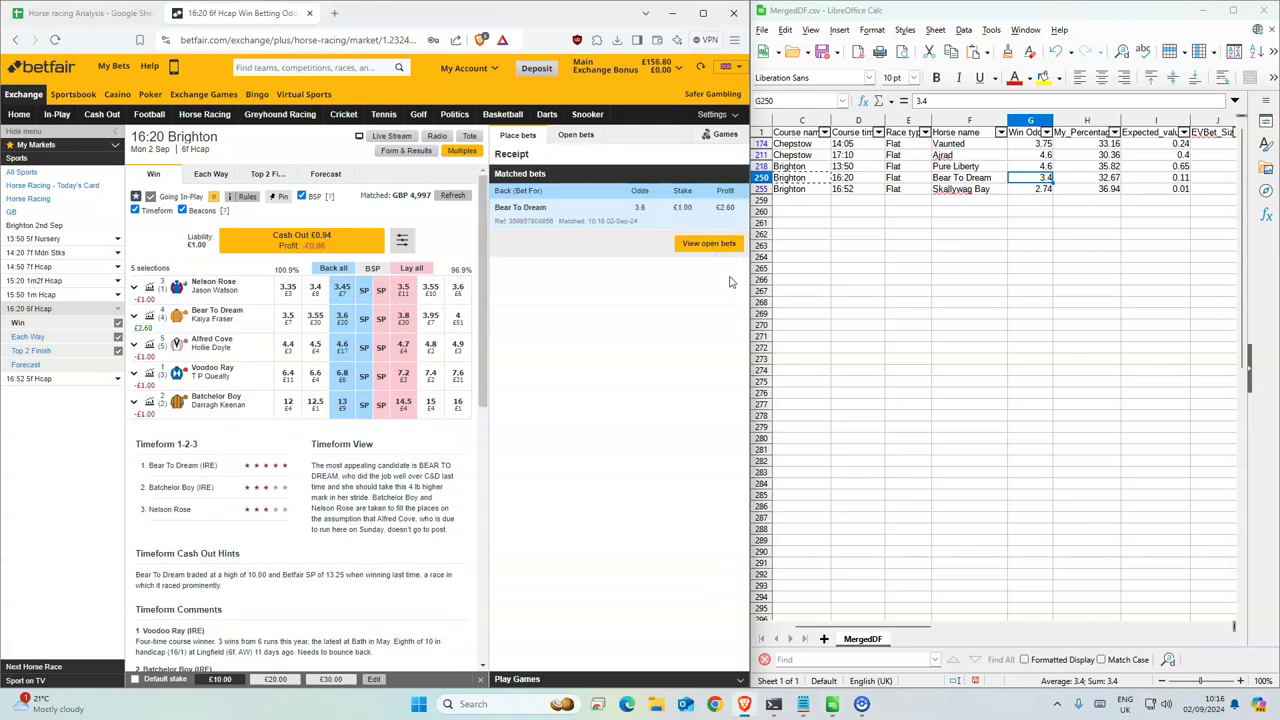
# In the 16:52 Brighton 5f Hcap, back Skallywag Bay at 2.74 with a £1 stake and confirm
pyautogui.click(25, 378)
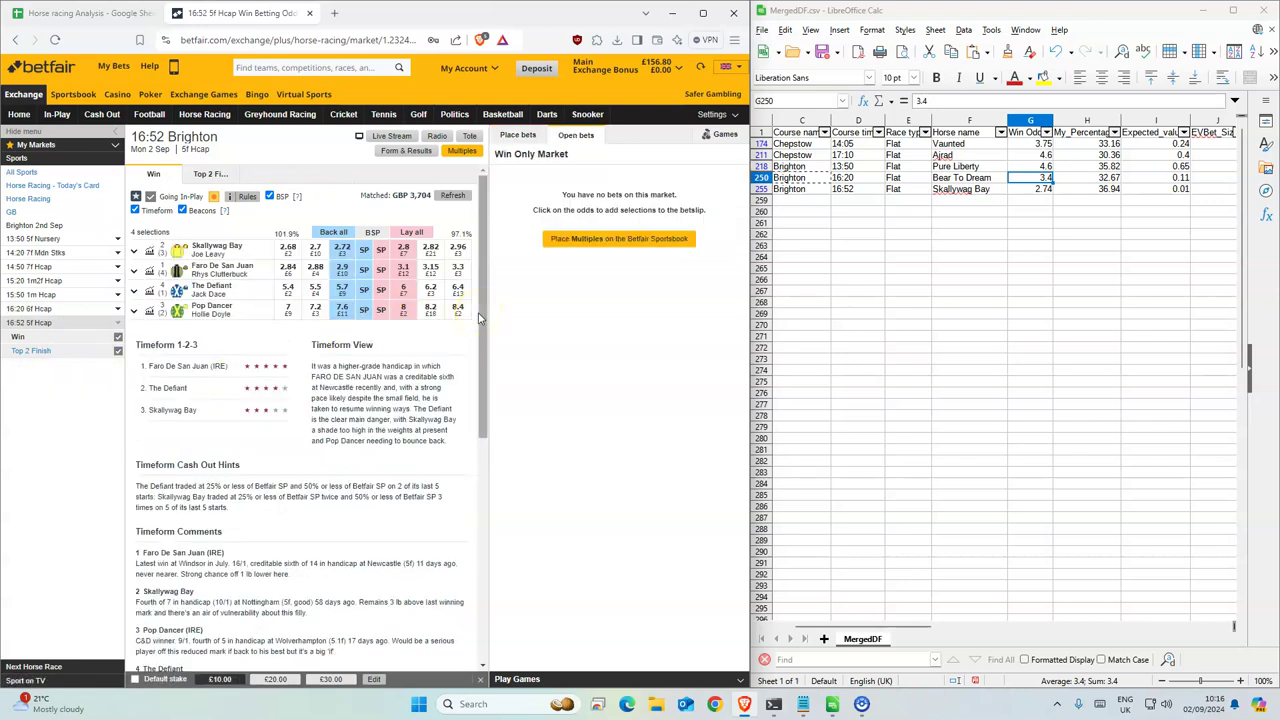
pyautogui.click(343, 250)
pyautogui.click(681, 208)
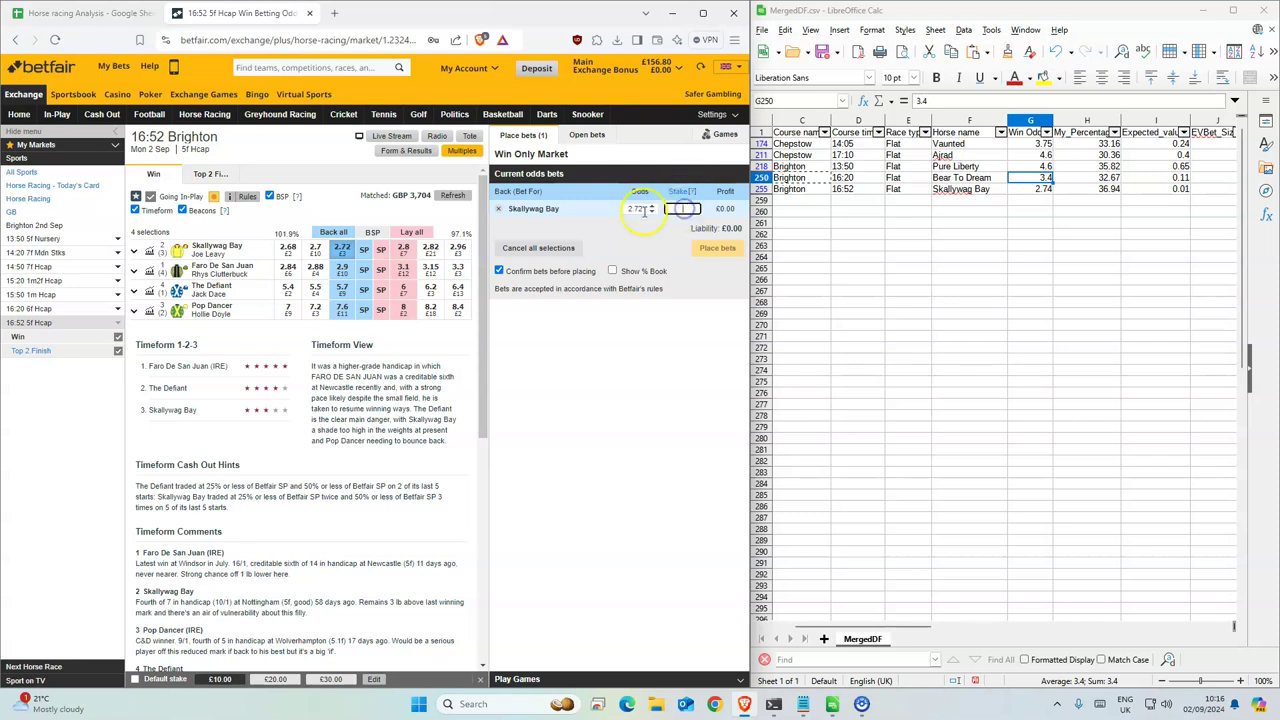
pyautogui.click(641, 209)
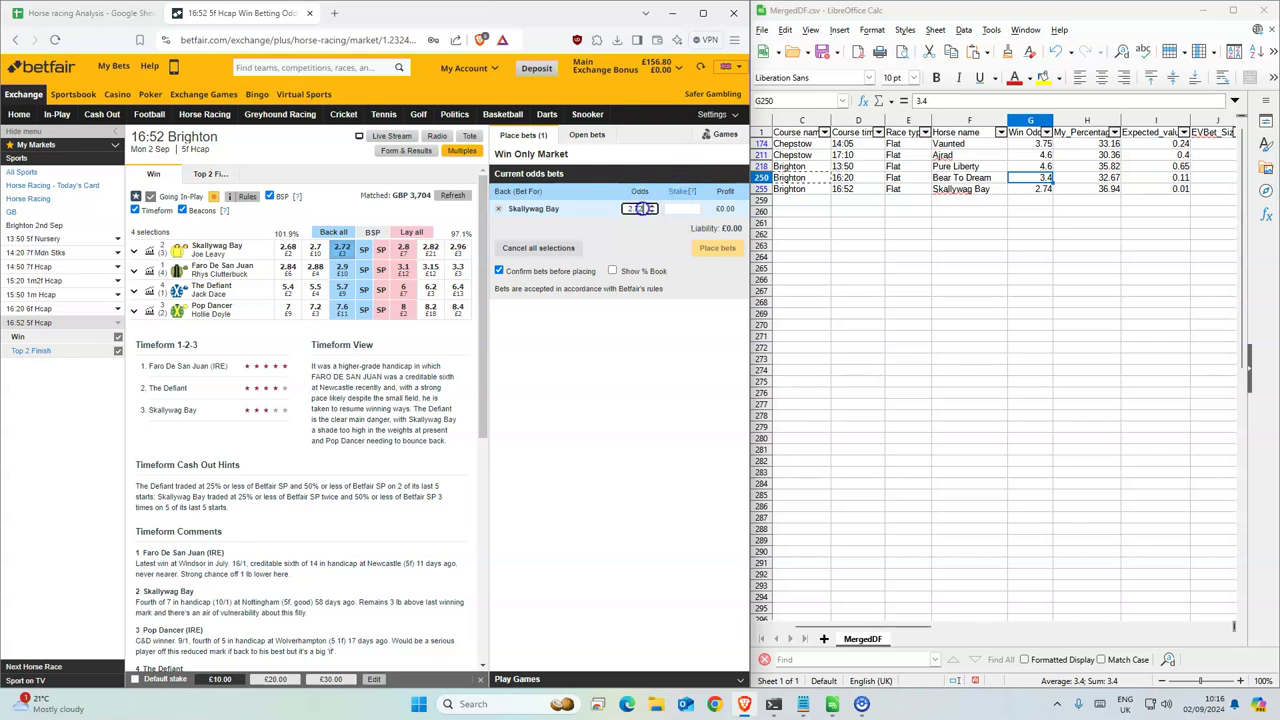
pyautogui.click(681, 208)
pyautogui.write('1')
pyautogui.click(717, 247)
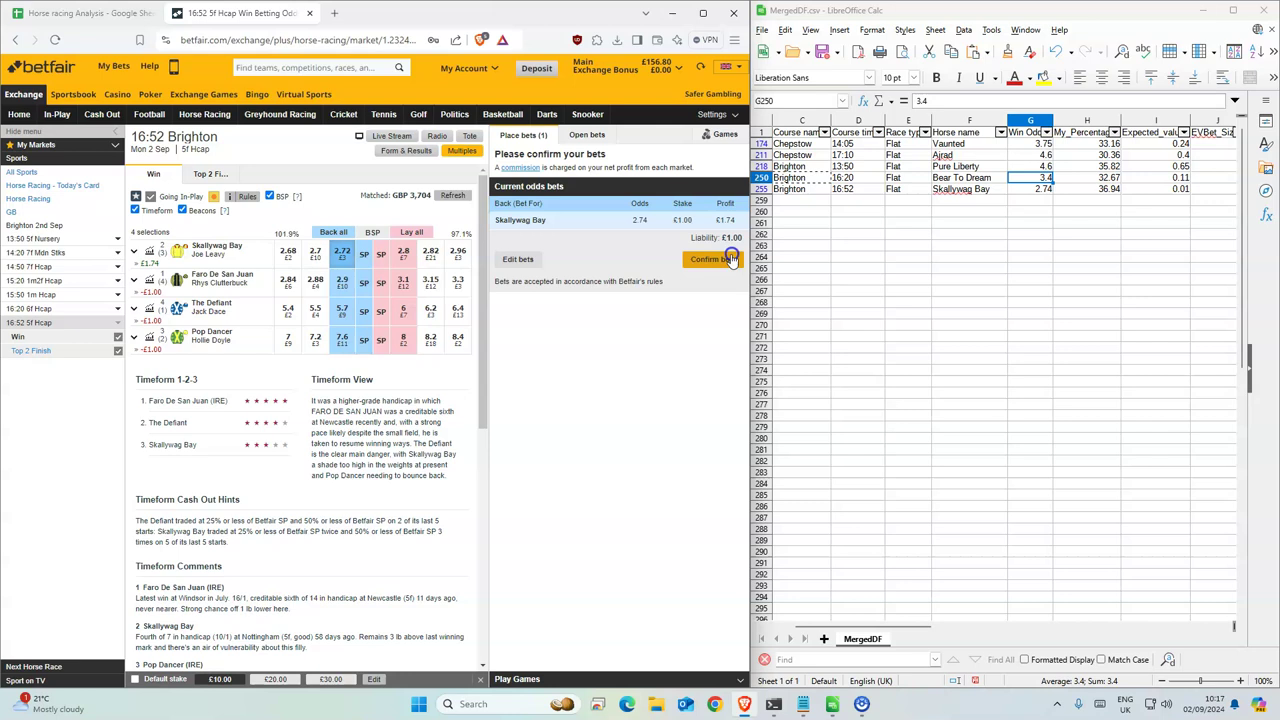
pyautogui.click(722, 258)
# Set any unmatched part to Take SP in-play, list the race's open bets, and unsnap Calc
pyautogui.click(629, 184)
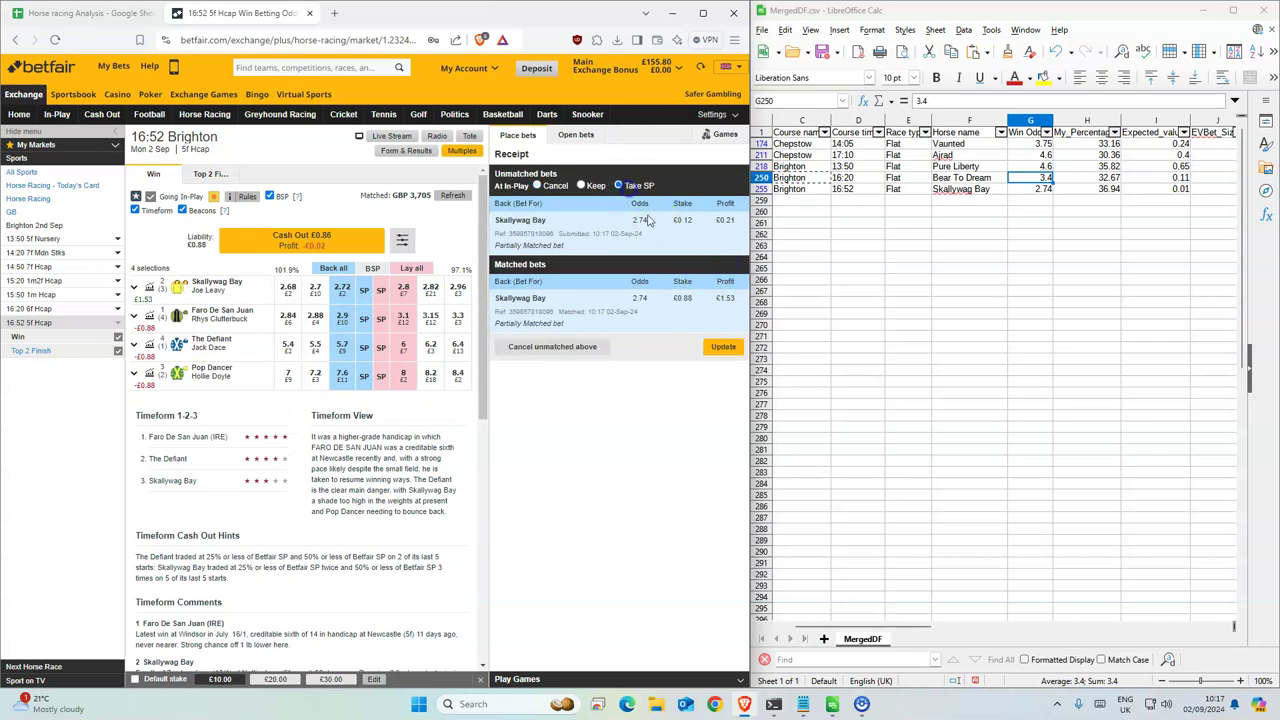
pyautogui.click(714, 347)
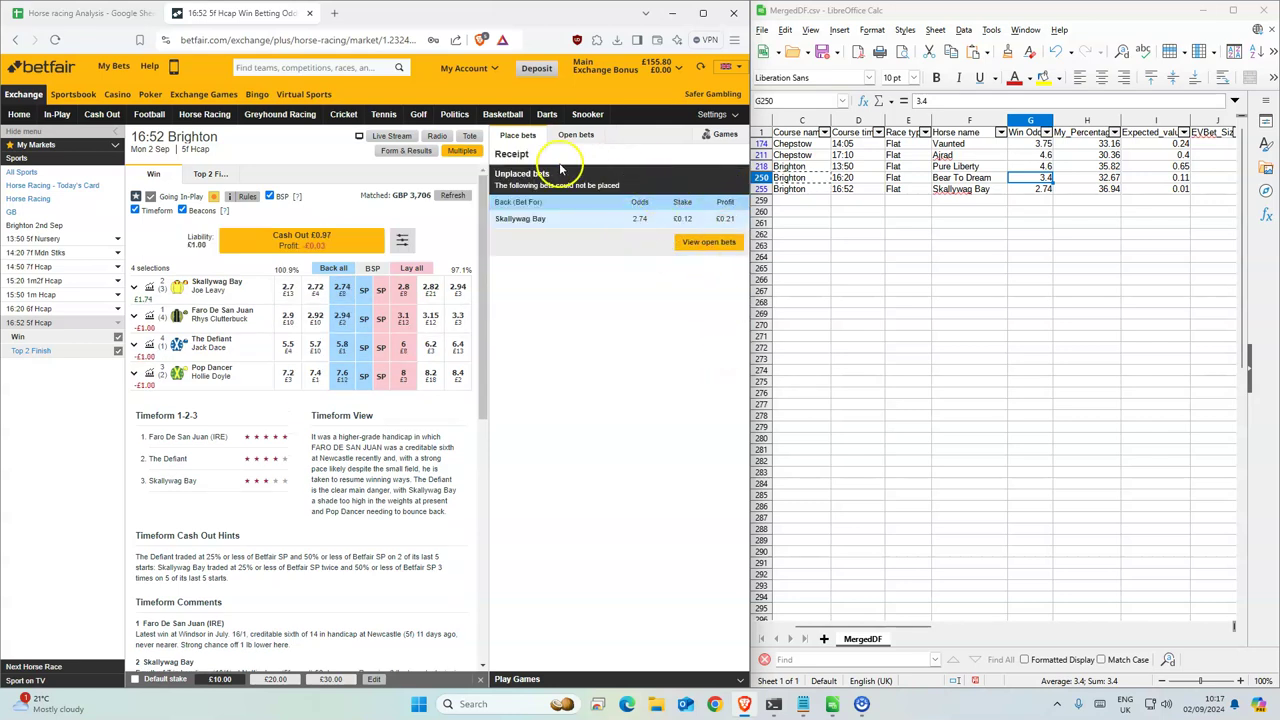
pyautogui.click(575, 136)
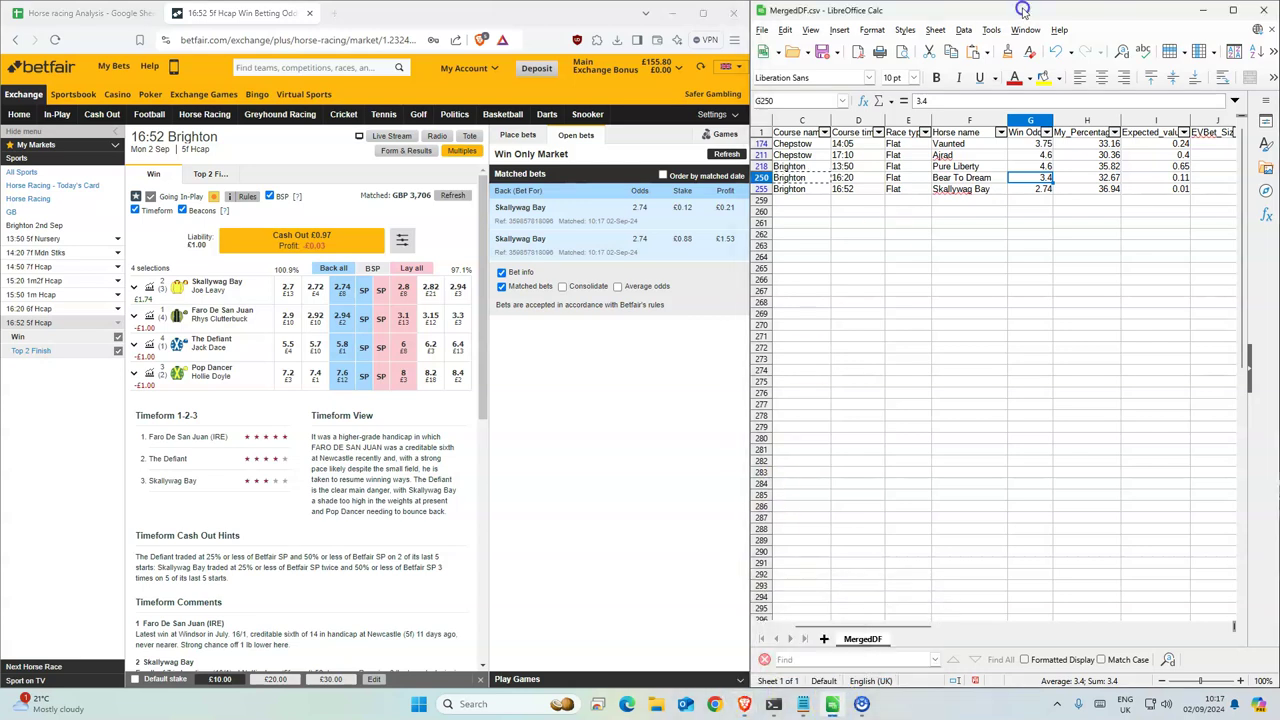
pyautogui.moveTo(1036, 12); pyautogui.dragTo(618, 138)
# Maximise Calc, then return to the Horse racing Analysis 'Filters used' sheet and scroll down
pyautogui.doubleClick(618, 138)
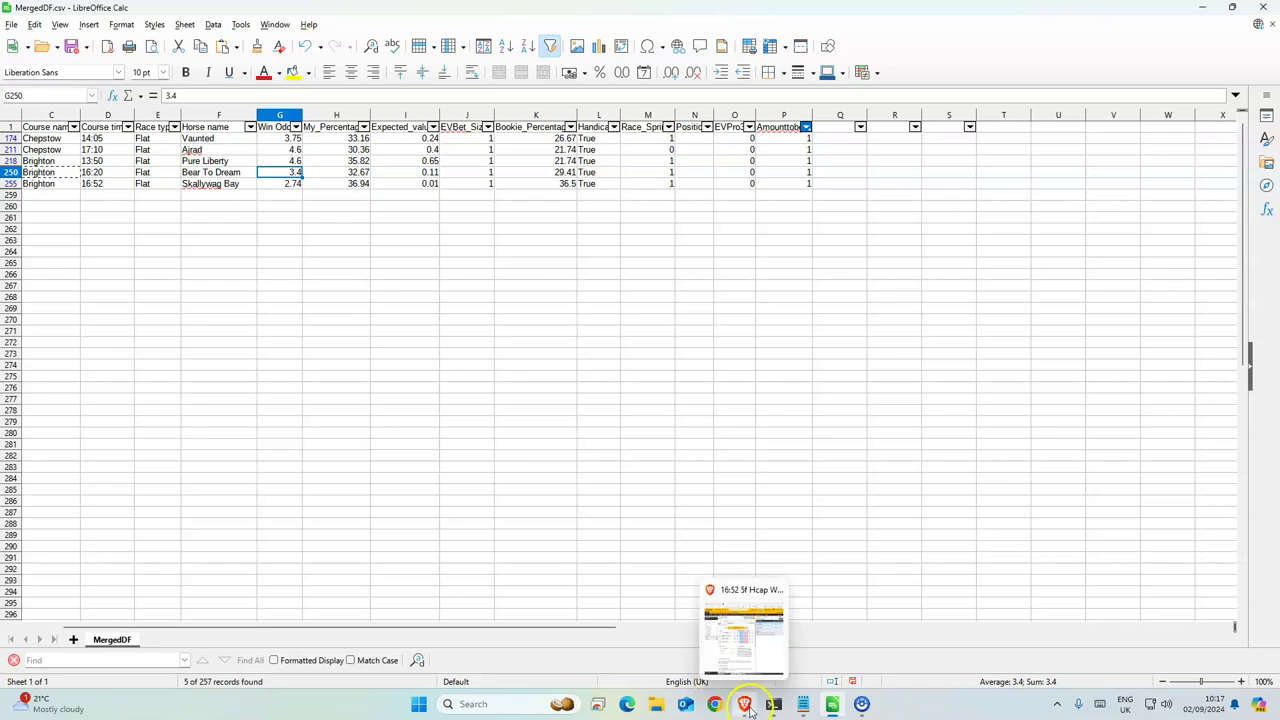
pyautogui.click(746, 706)
pyautogui.click(146, 12)
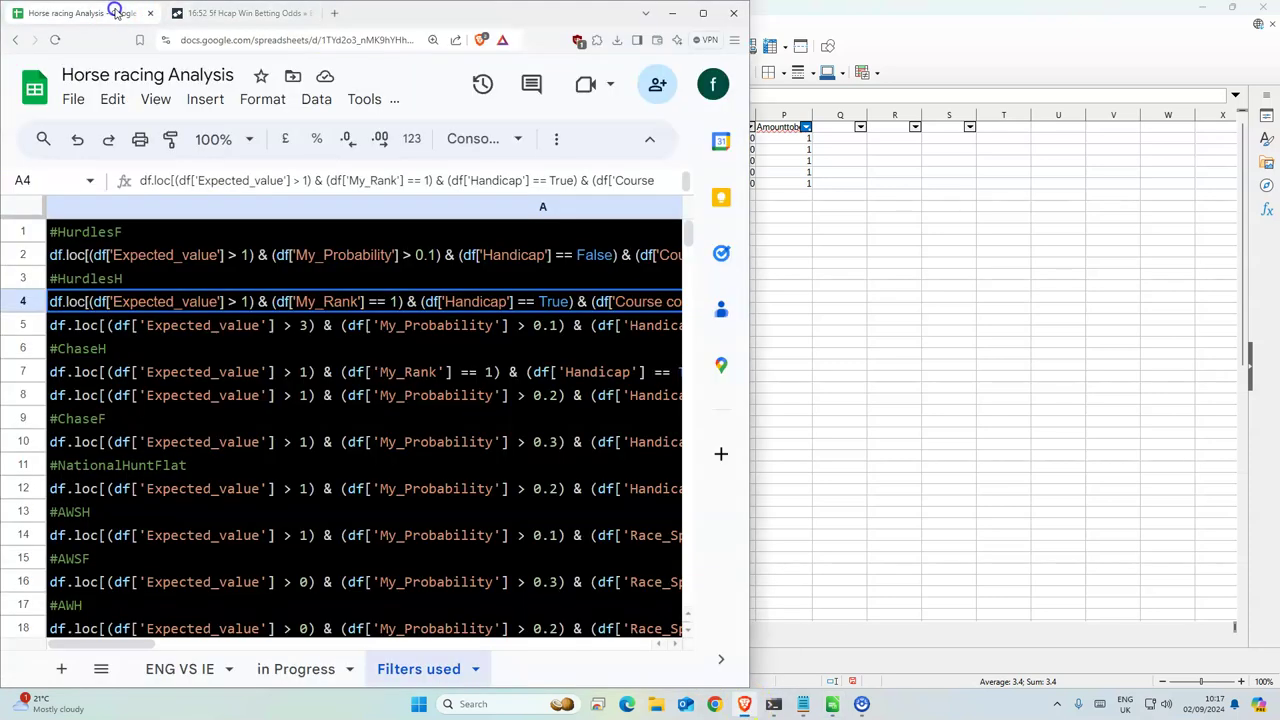
pyautogui.scroll(-1, 359, 497)
pyautogui.scroll(-5, 358, 497)
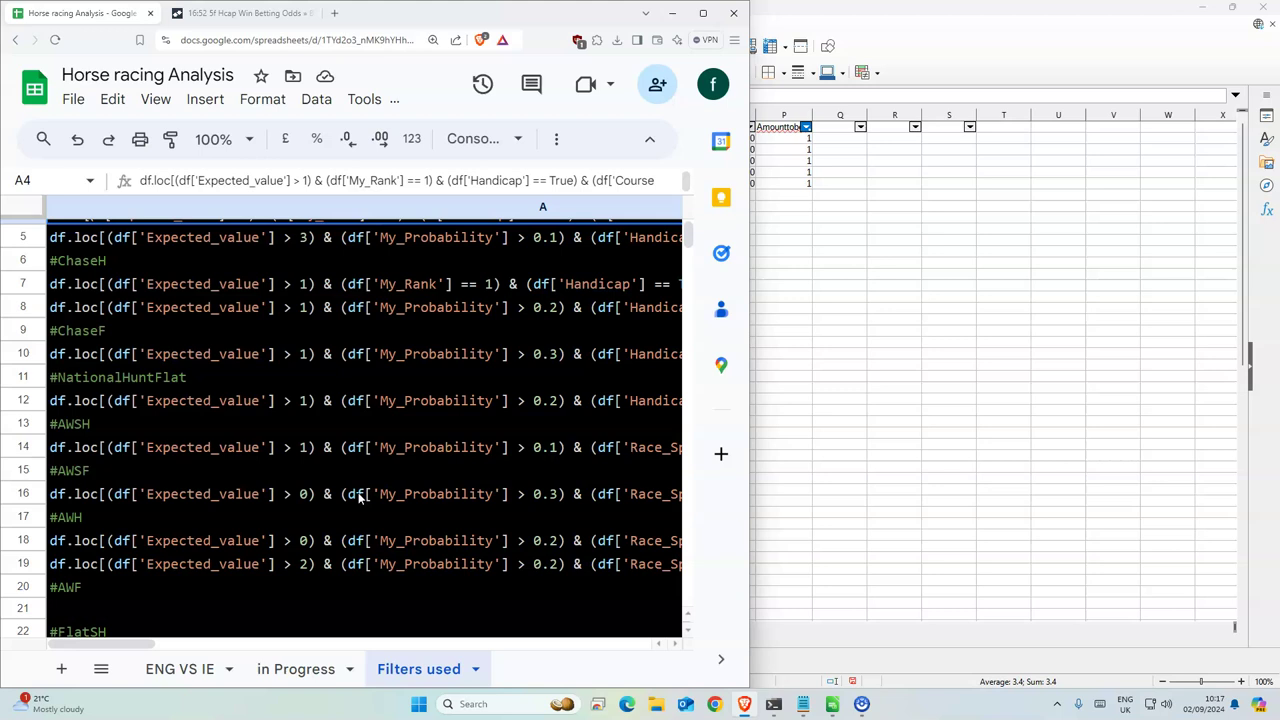
# Inspect the #AWF and #FlatSF rule headings and the empty rows beneath them
pyautogui.click(185, 461)
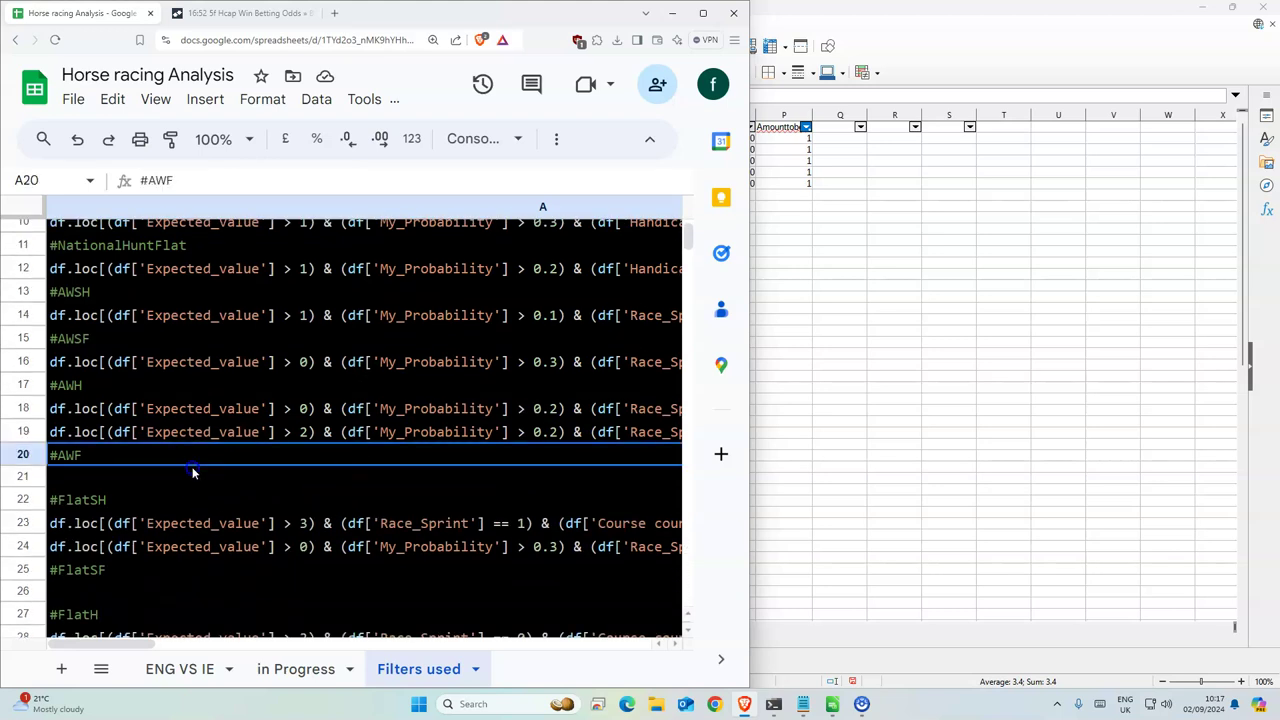
pyautogui.click(115, 588)
pyautogui.click(117, 480)
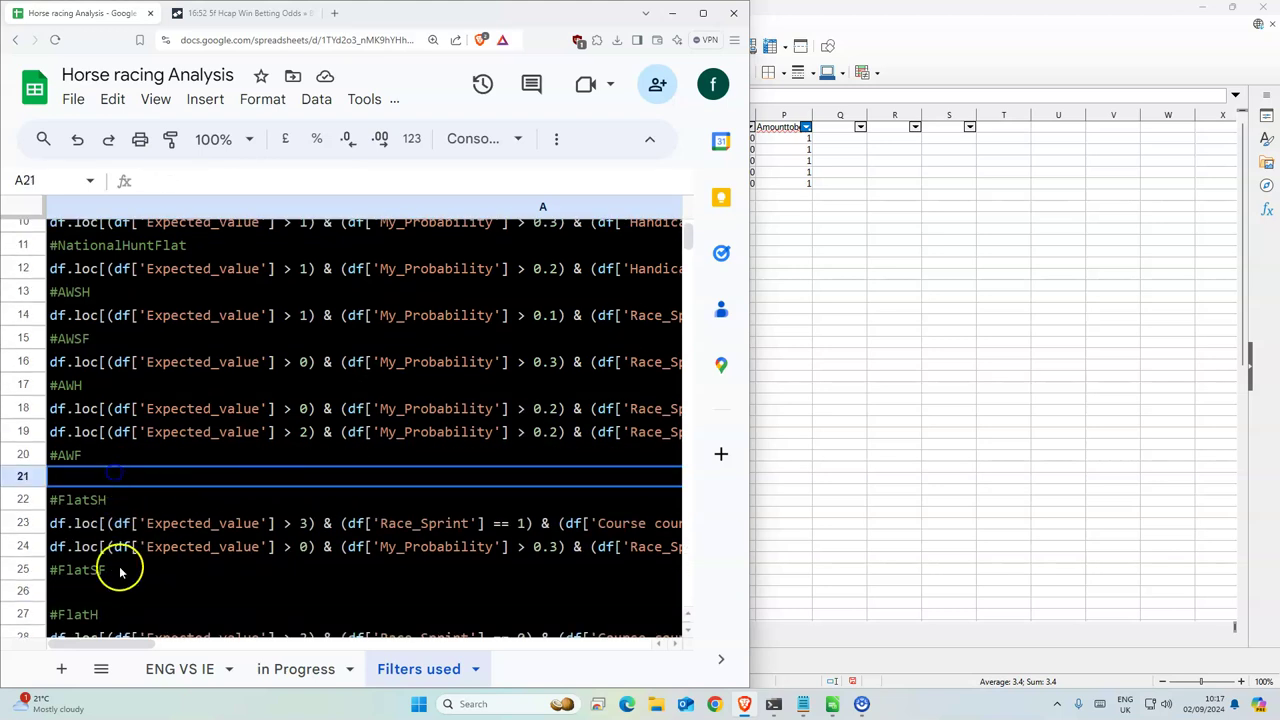
pyautogui.click(120, 570)
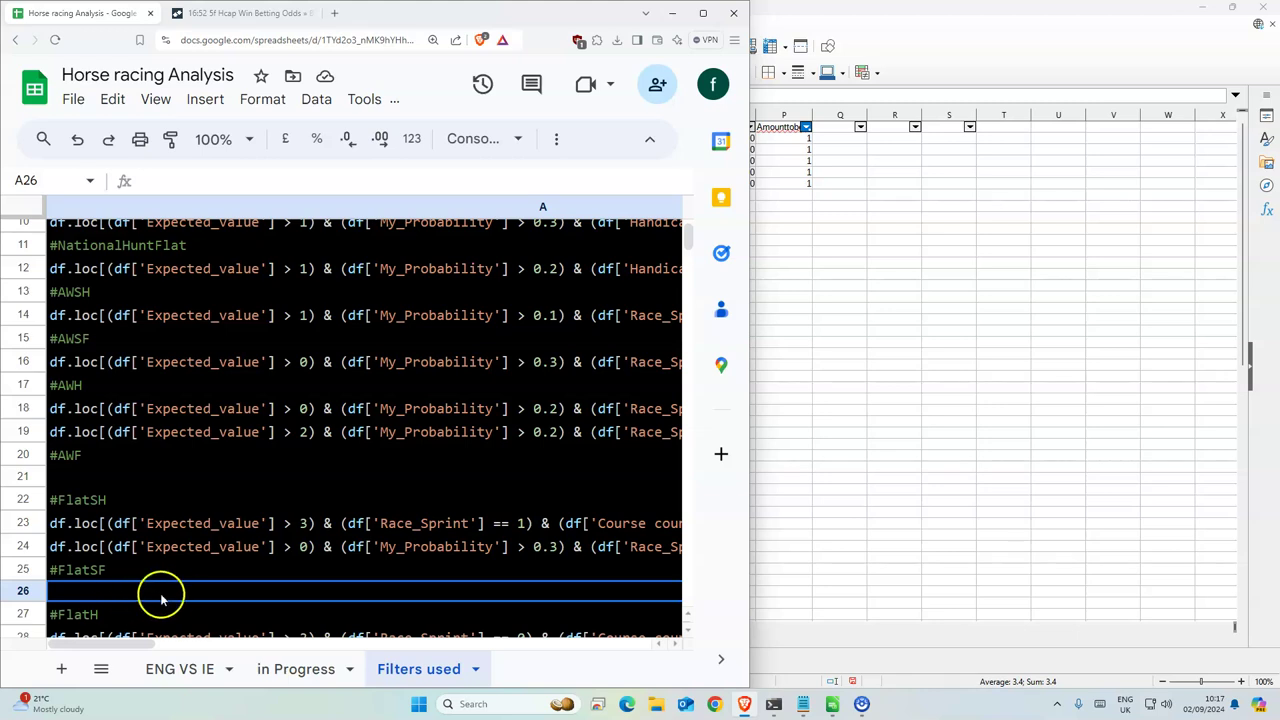
pyautogui.click(98, 482)
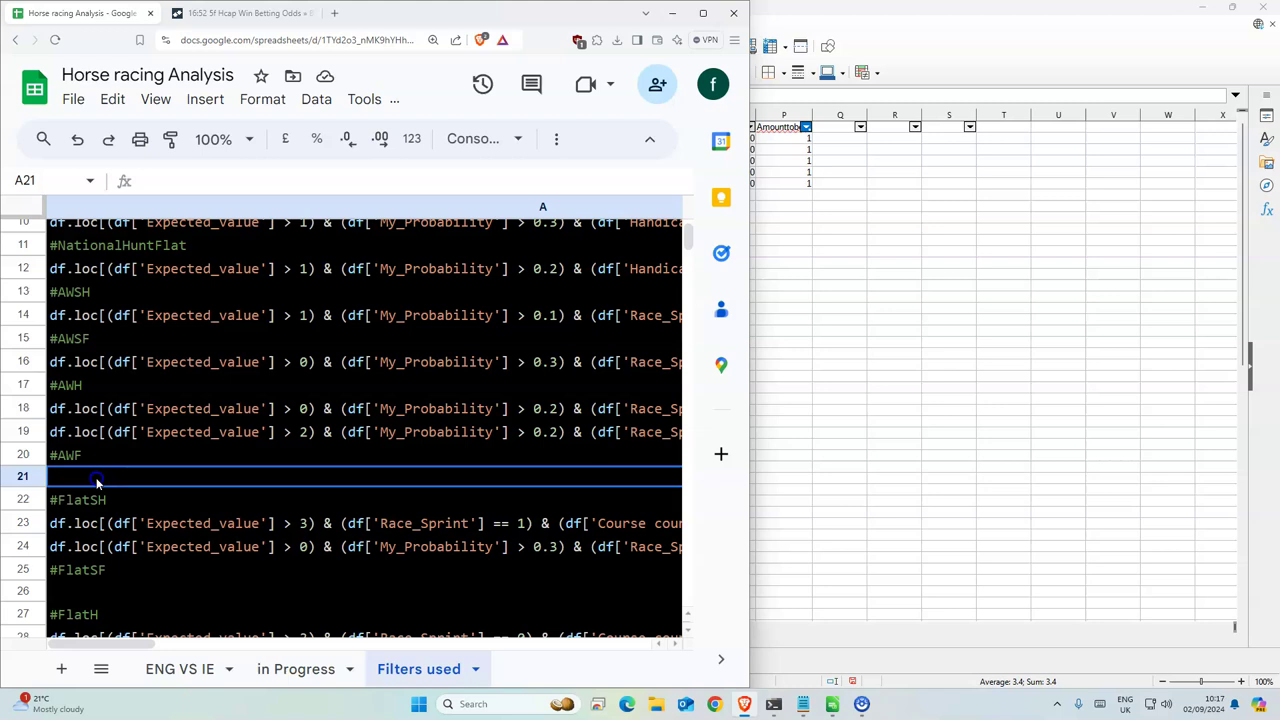
pyautogui.click(102, 590)
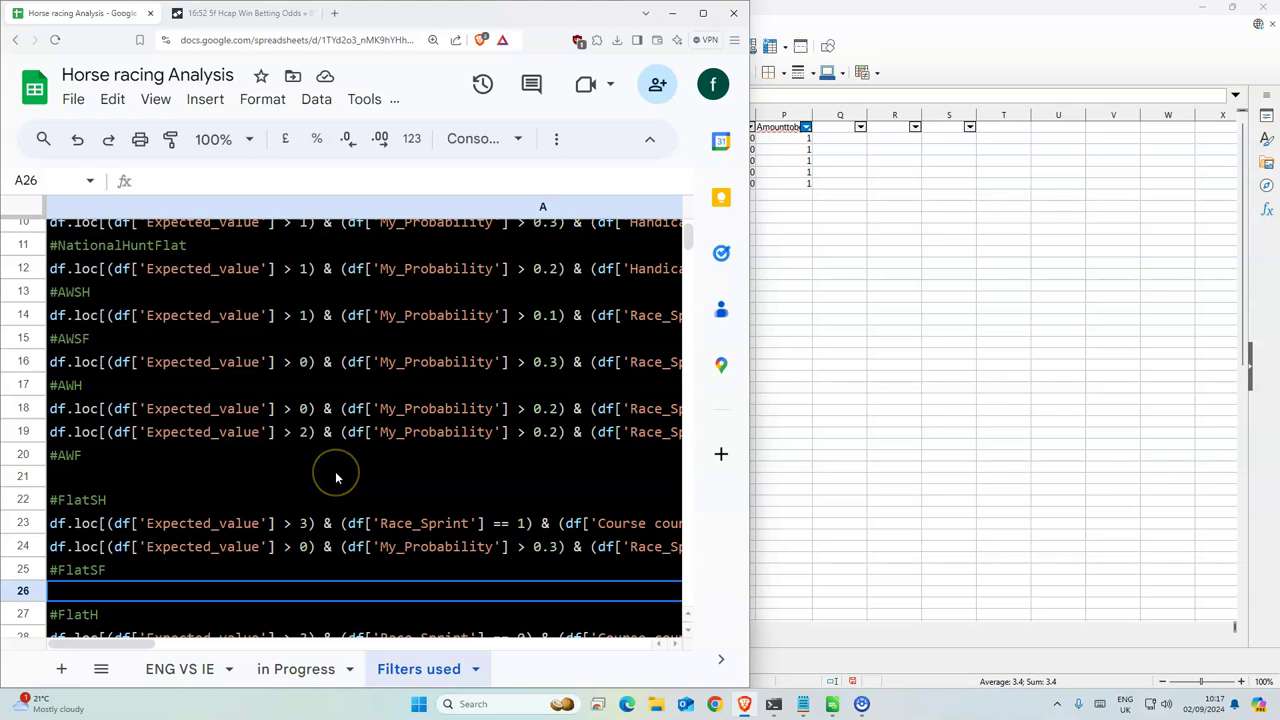
# Maximise the browser window and recheck the blank rows under #AWF and #FlatSF
pyautogui.moveTo(400, 18); pyautogui.dragTo(299, 176)
pyautogui.click(353, 233)
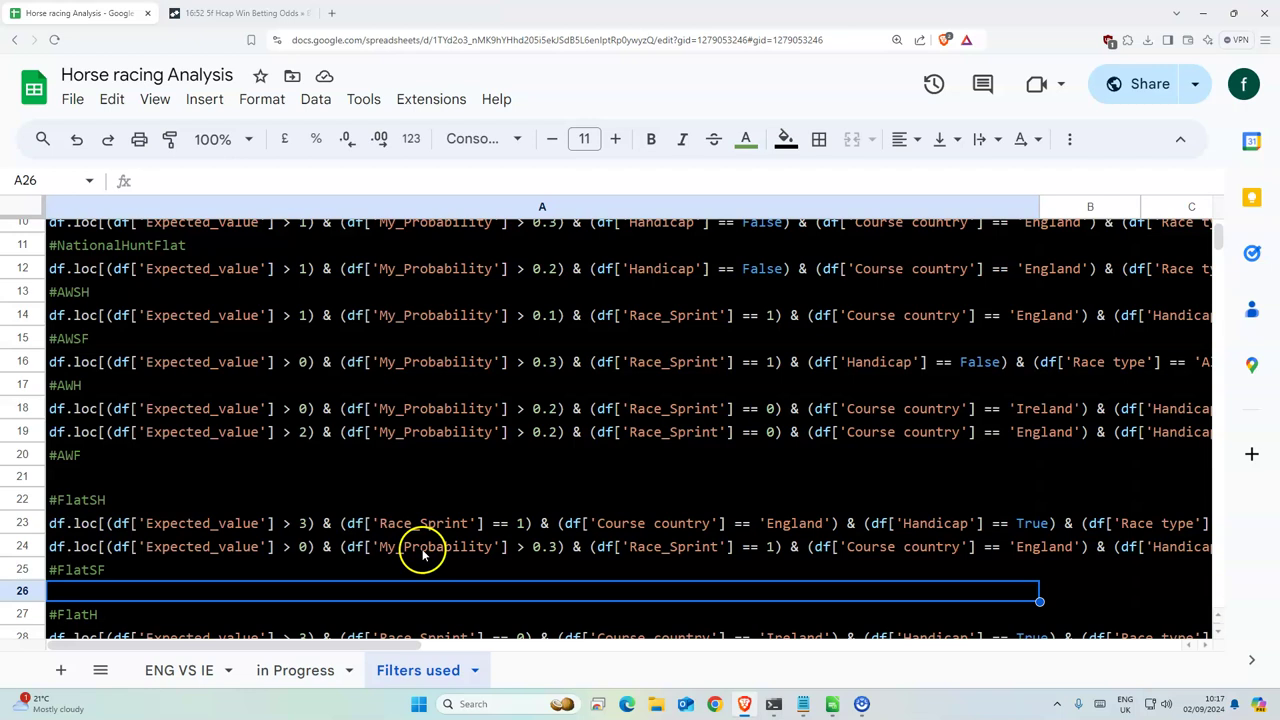
pyautogui.click(165, 481)
pyautogui.click(180, 590)
pyautogui.click(124, 476)
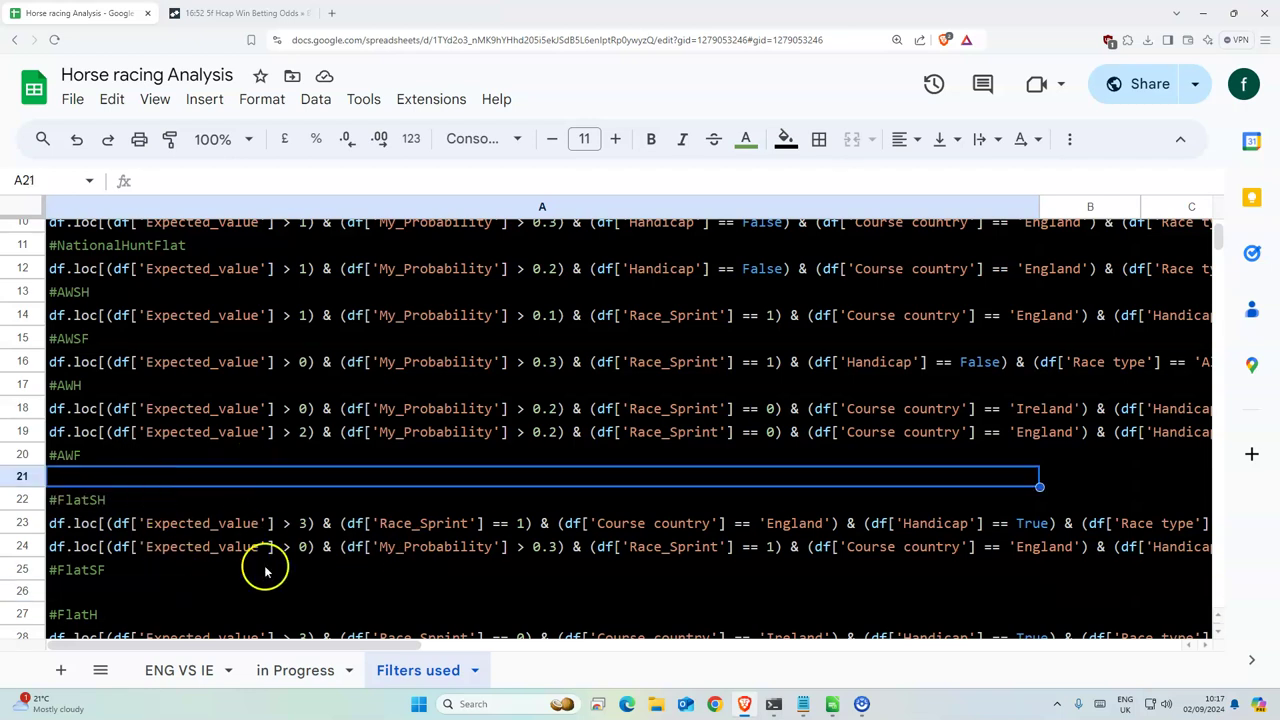
pyautogui.click(163, 598)
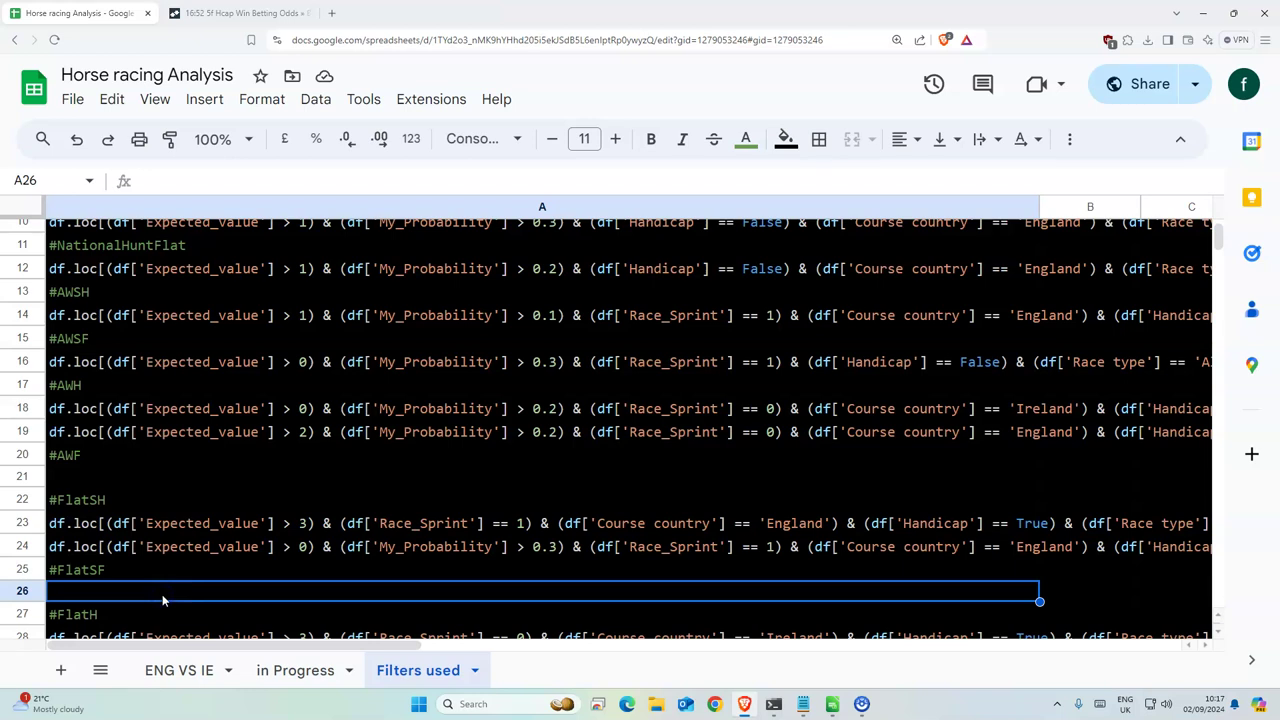